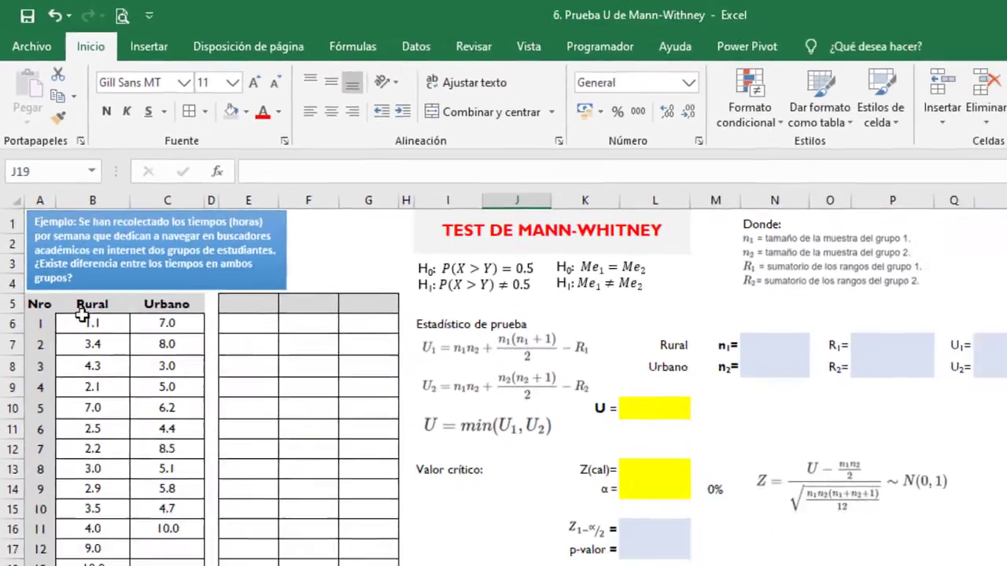
- Examine the Rural and Urbano time samples and the Levene homogeneity-of-variance output pasted below the test layout
left_click_drag(116, 404, 55, 445)
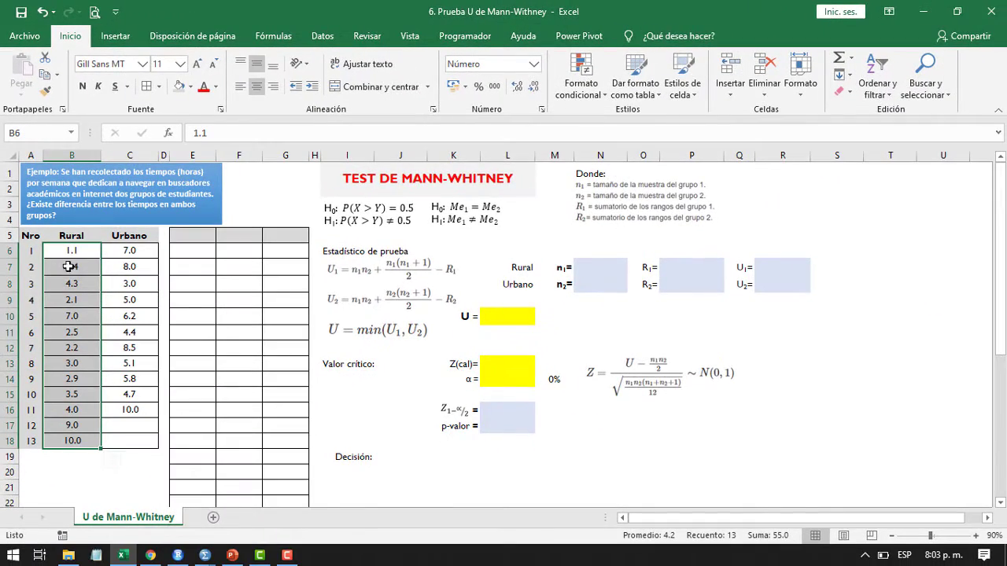
left_click_drag(118, 251, 130, 410)
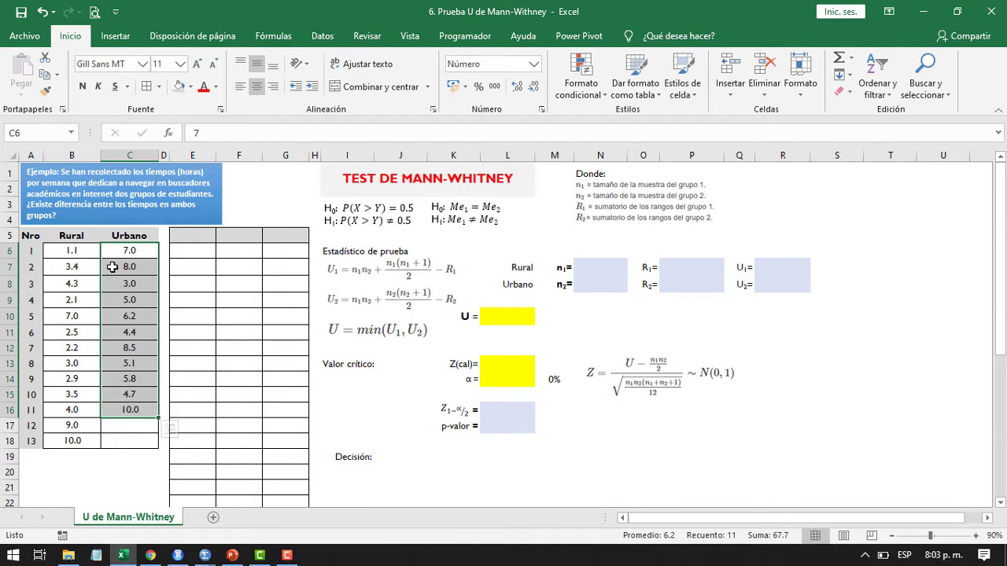
left_click(118, 312)
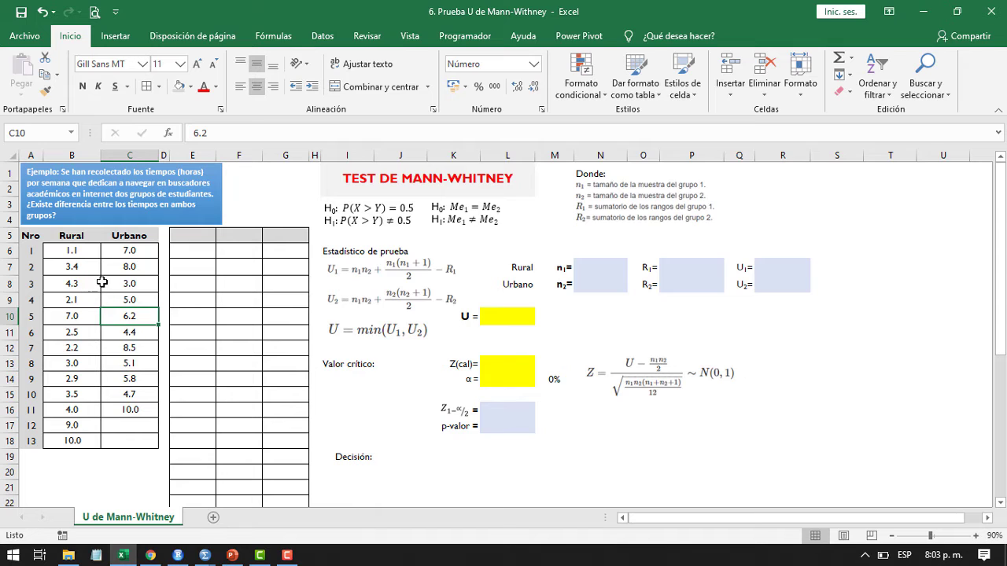
left_click_drag(85, 250, 79, 438)
left_click_drag(120, 250, 133, 401)
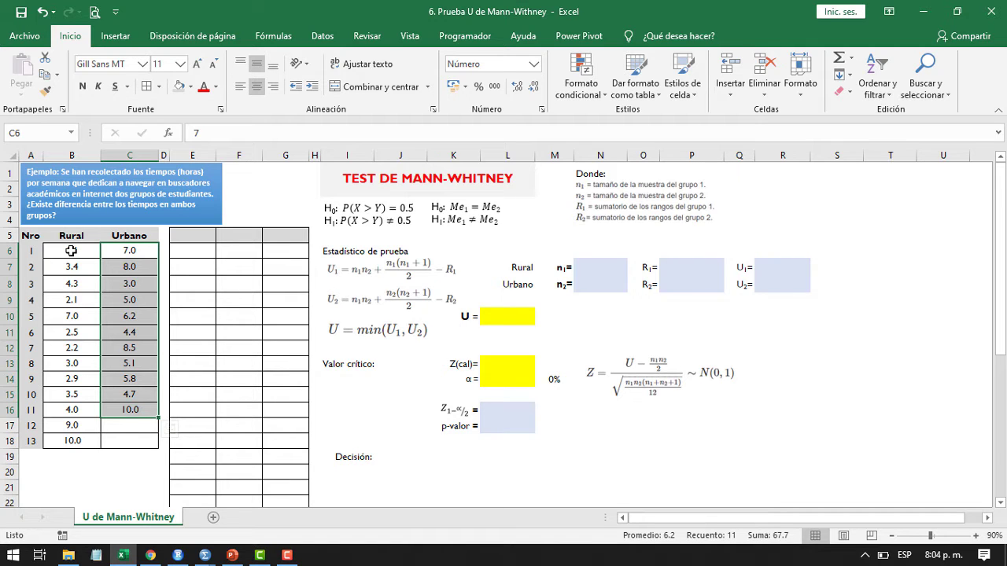
left_click_drag(71, 250, 73, 441)
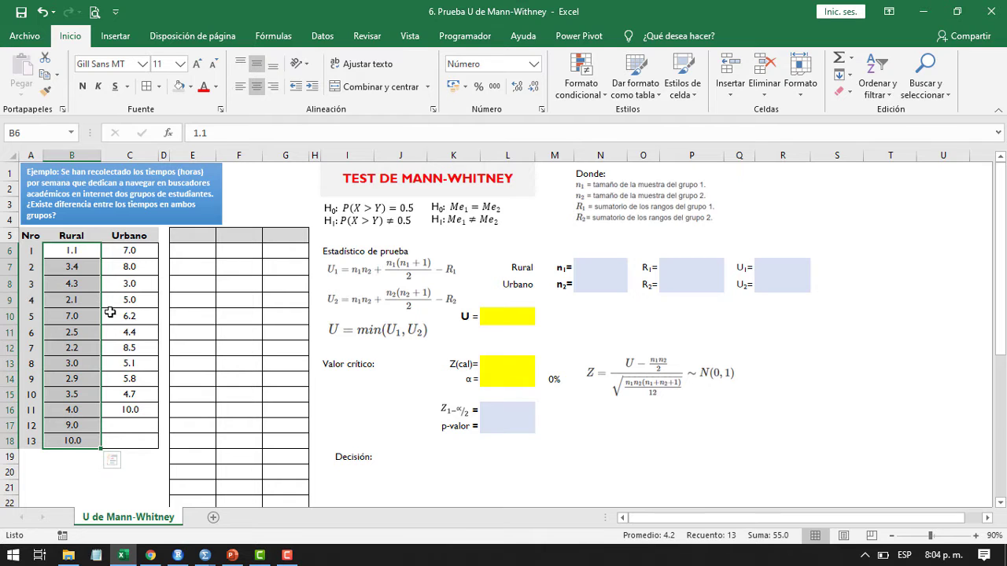
scroll(138, 302, "down", 1)
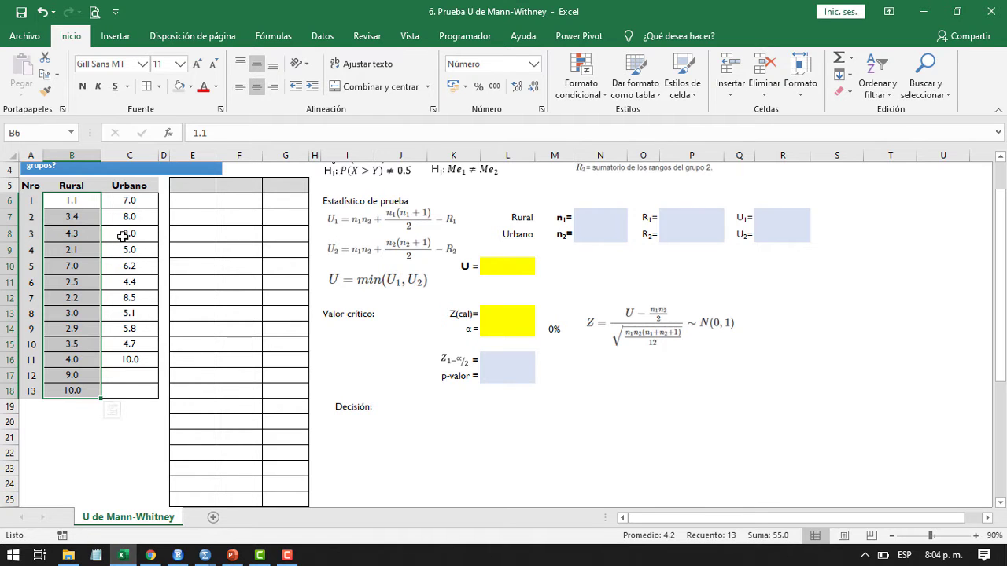
scroll(178, 310, "down", 5)
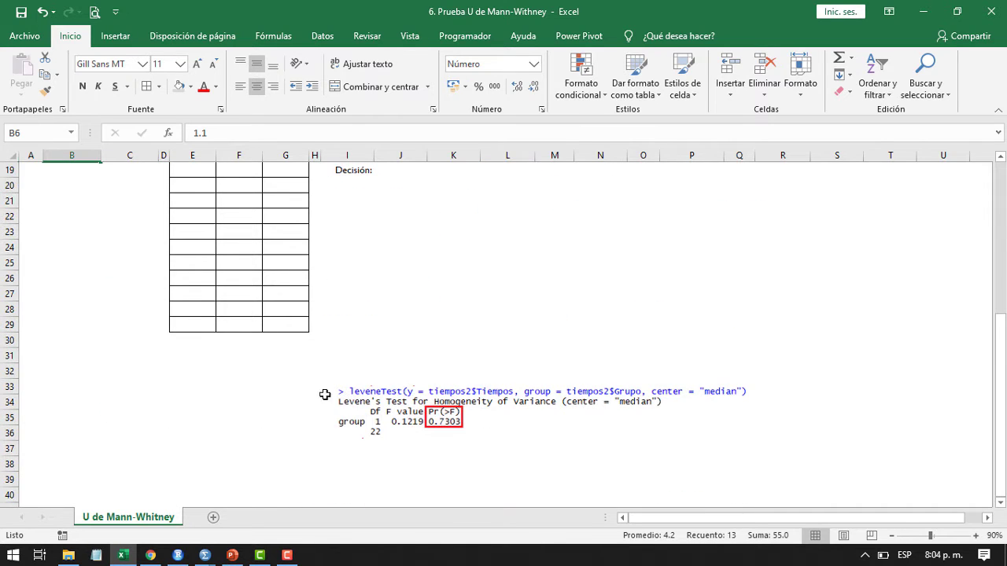
scroll(186, 288, "up", 5)
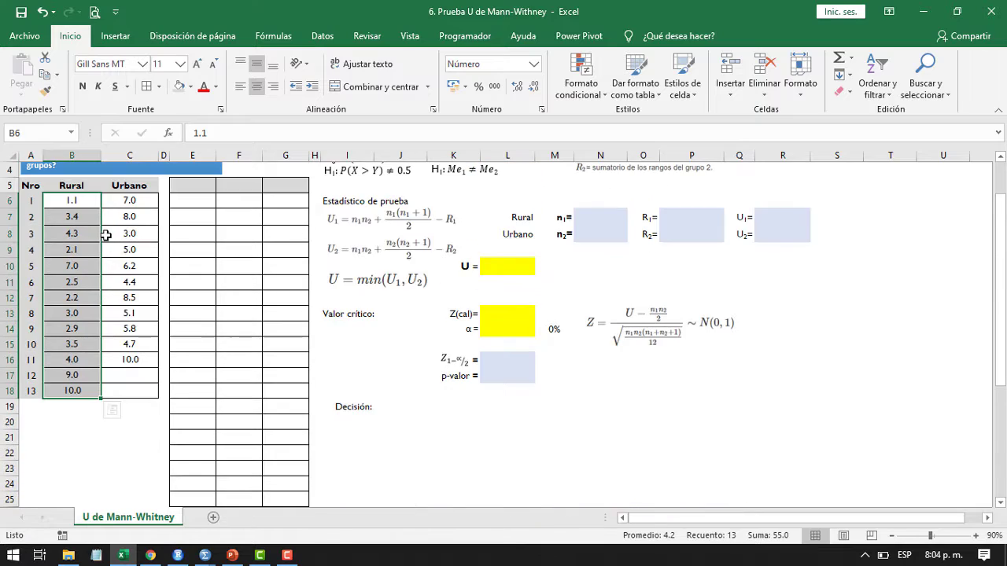
scroll(189, 311, "down", 4)
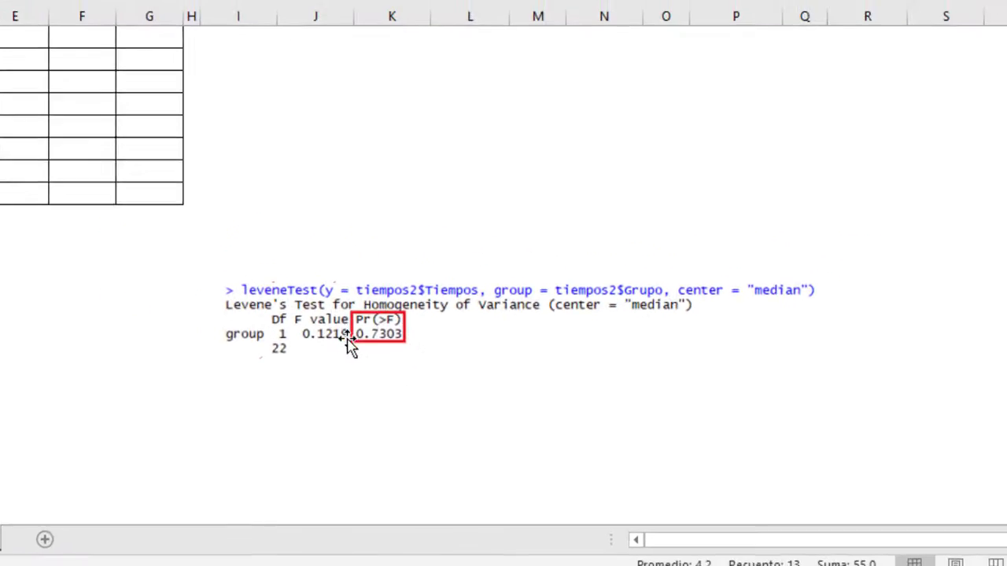
scroll(350, 346, "up", 5)
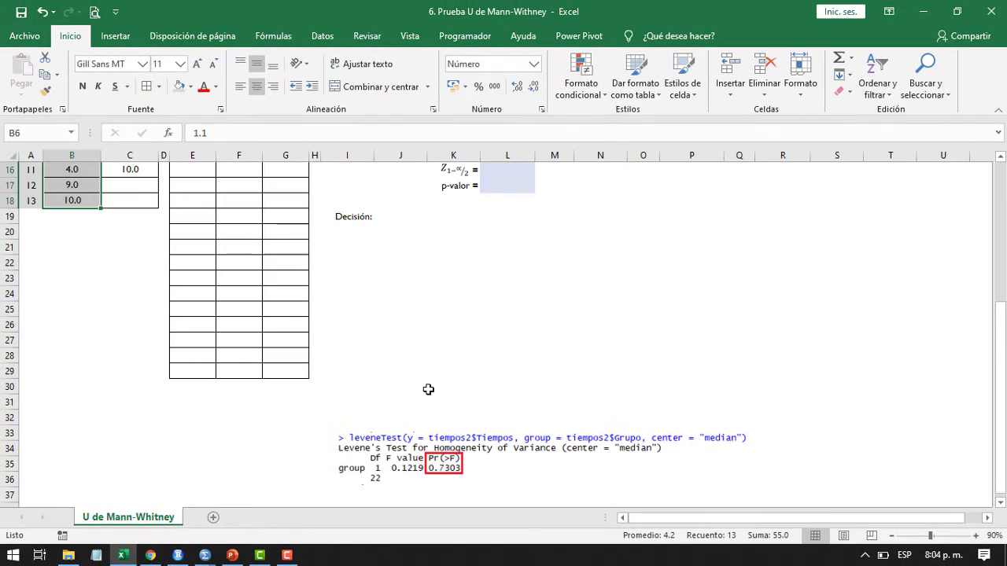
scroll(249, 358, "up", 2)
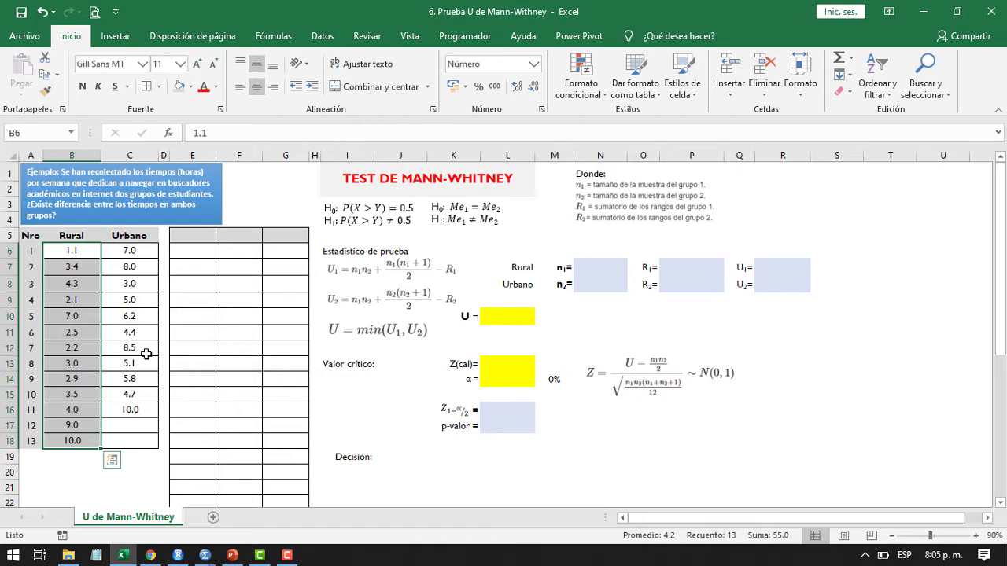
- Open the data analysis function "Prueba F para varianzas de dos muestras"
left_click(127, 254)
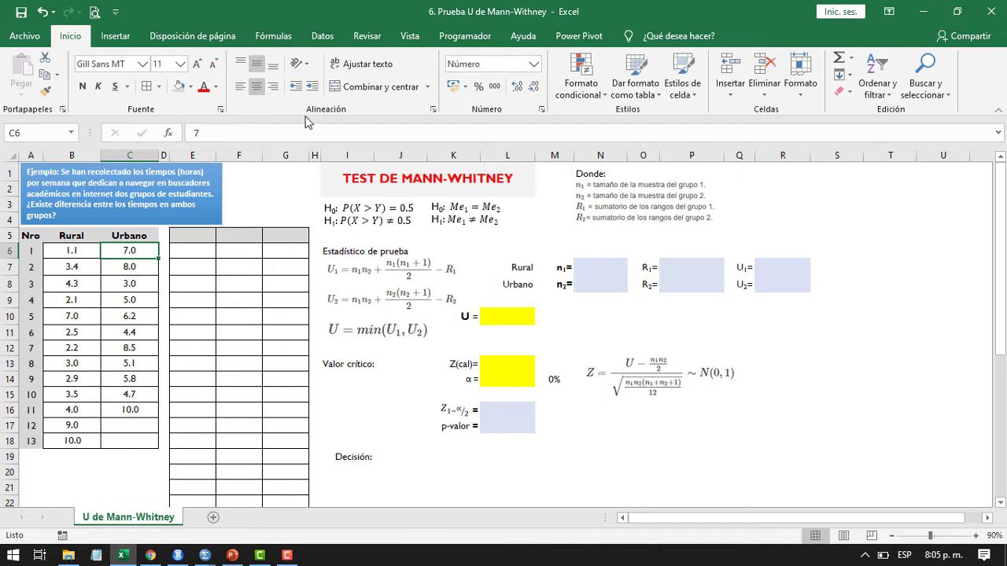
left_click(323, 36)
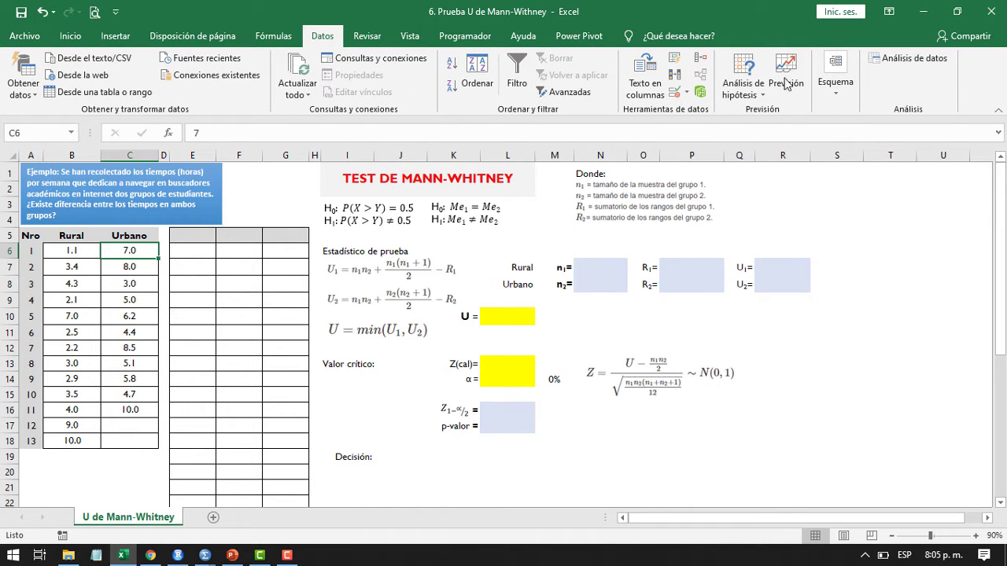
left_click(926, 62)
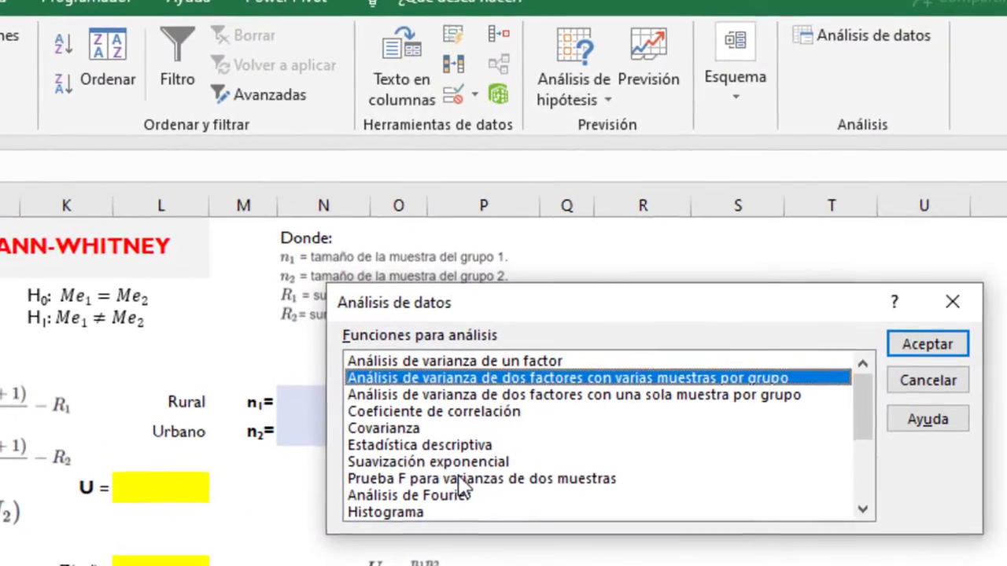
left_click(459, 477)
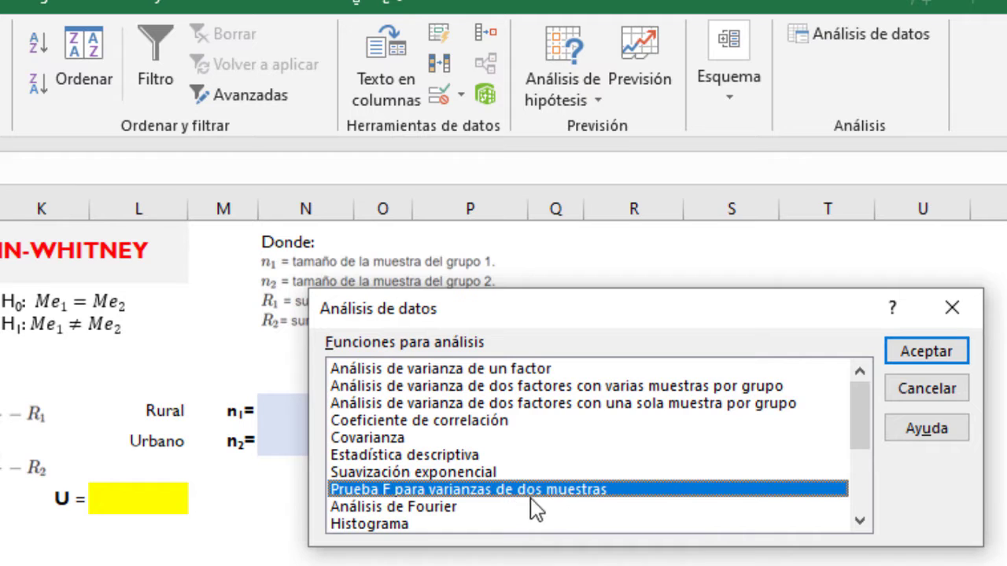
left_click(914, 357)
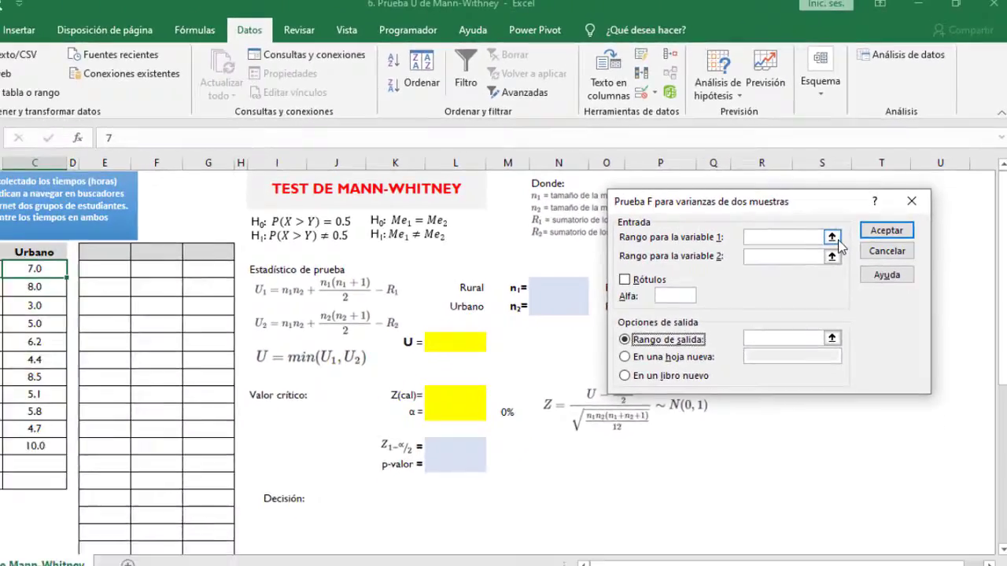
- Set the F-test's variable 1 range to $B$5:$B$18 (Rural) and its variable 2 range to $C$5:$C$16 (Urbano)
left_click(772, 302)
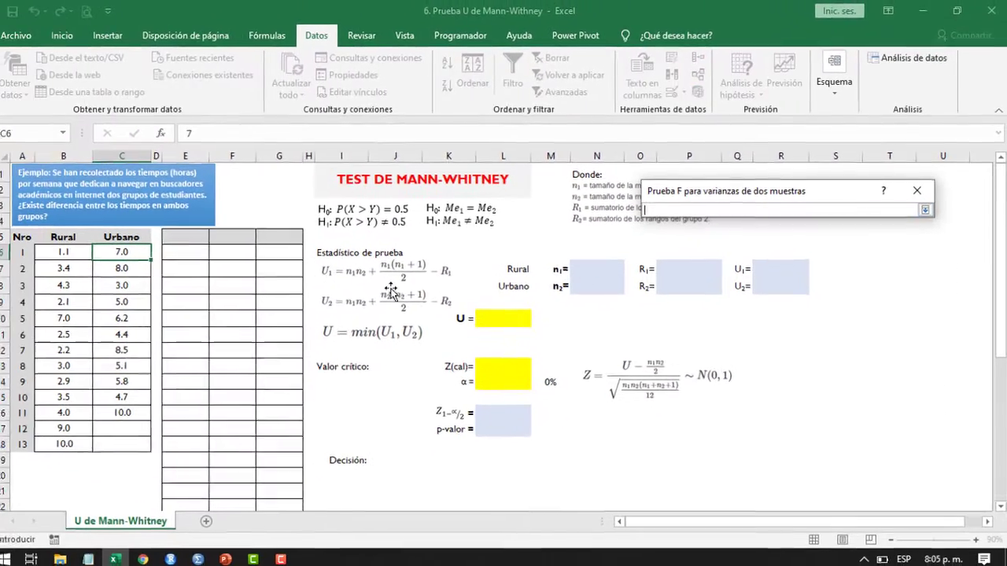
left_click_drag(79, 240, 102, 438)
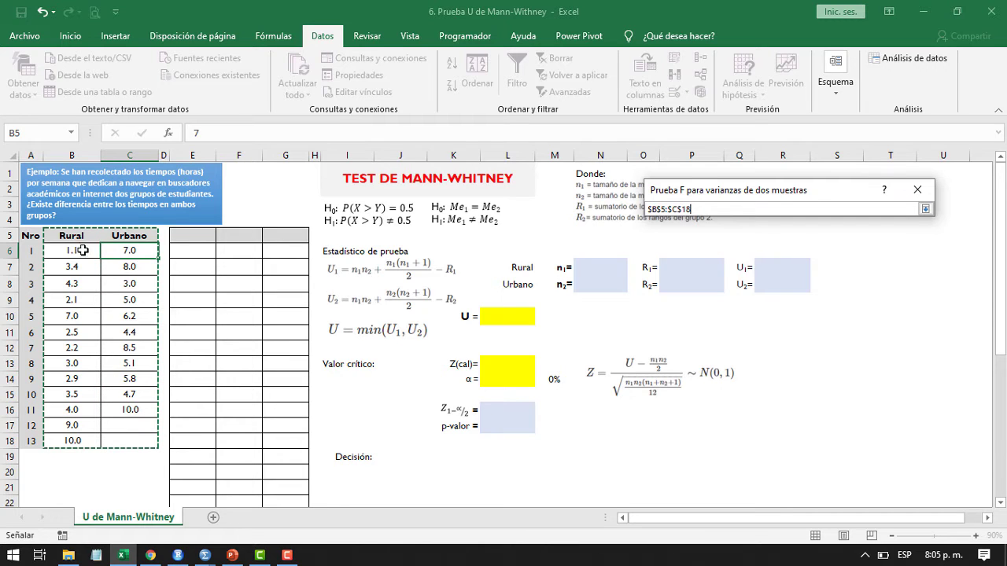
left_click_drag(78, 236, 79, 439)
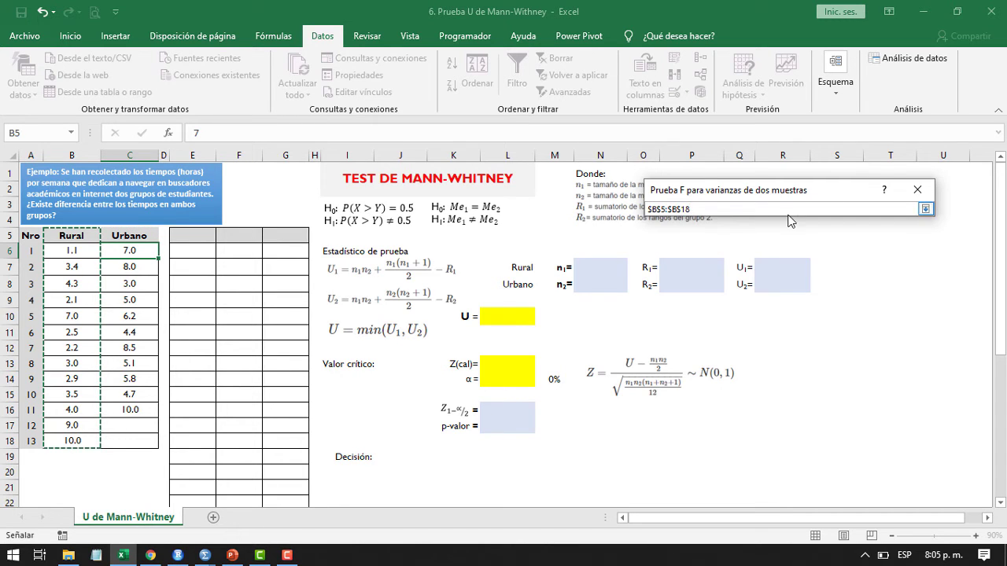
left_click(925, 209)
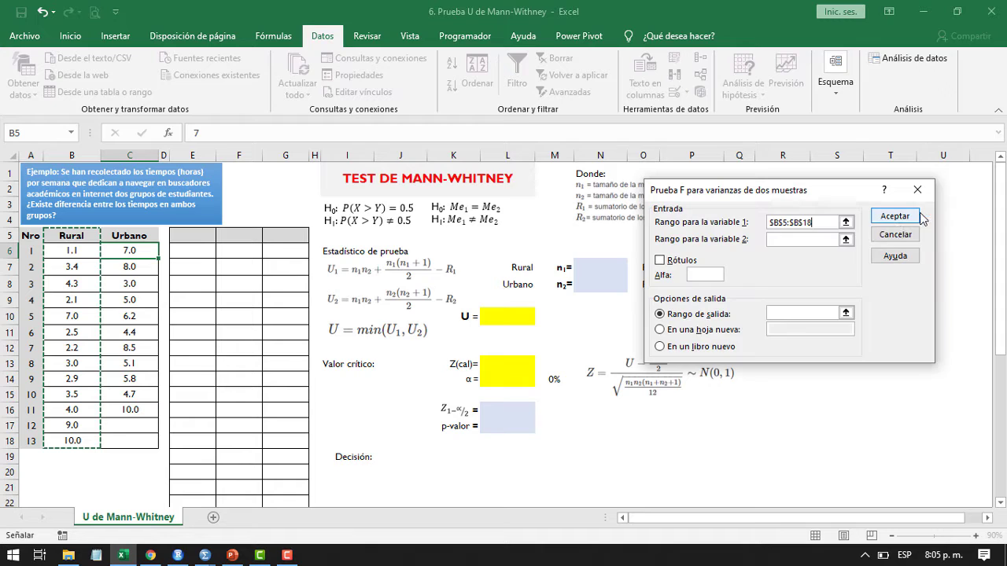
key("Tab")
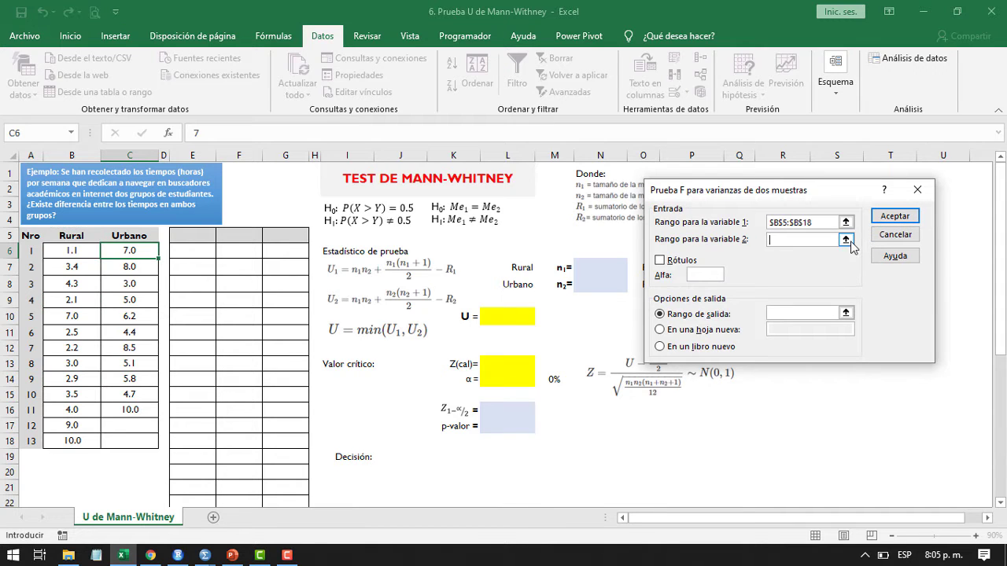
left_click(845, 240)
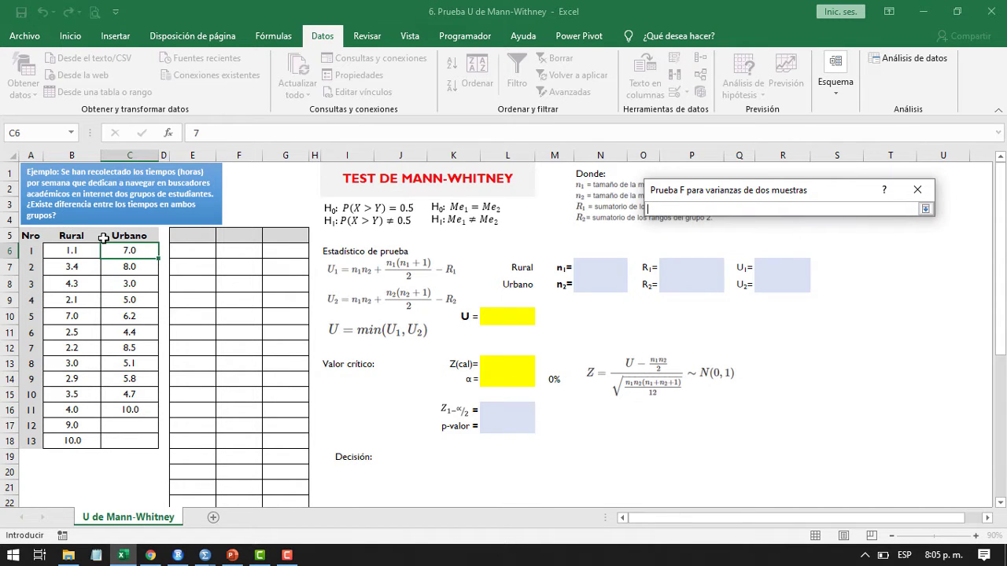
left_click_drag(103, 239, 118, 408)
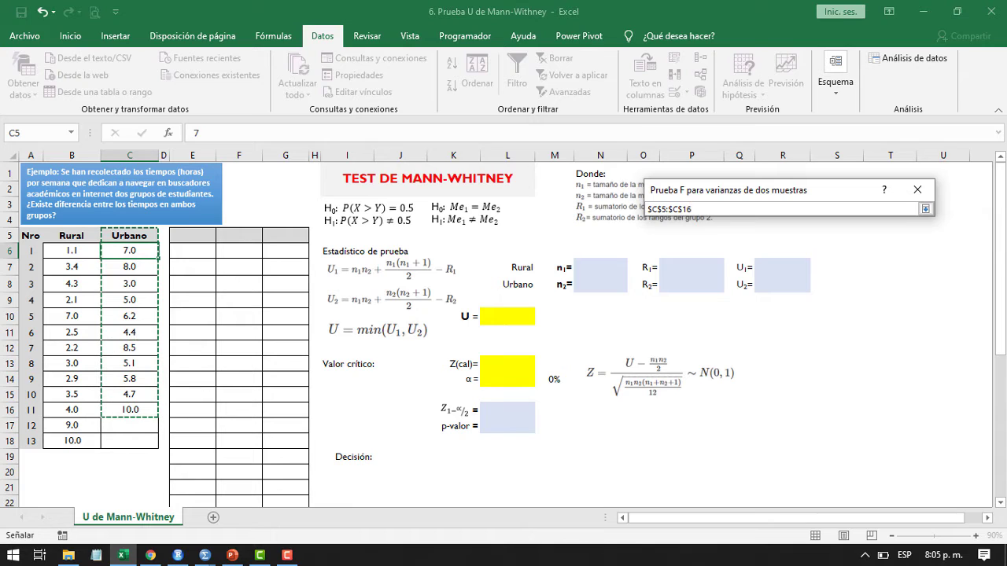
left_click(924, 209)
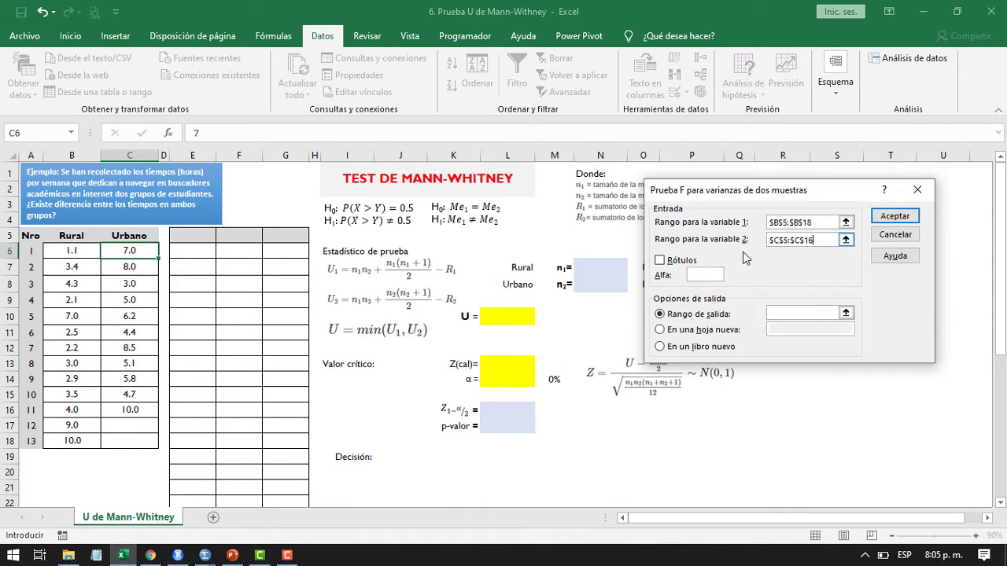
- Run the F-test with labels included and an alpha of 0.05, outputting the results at cell J22
left_click(661, 262)
type("0.05")
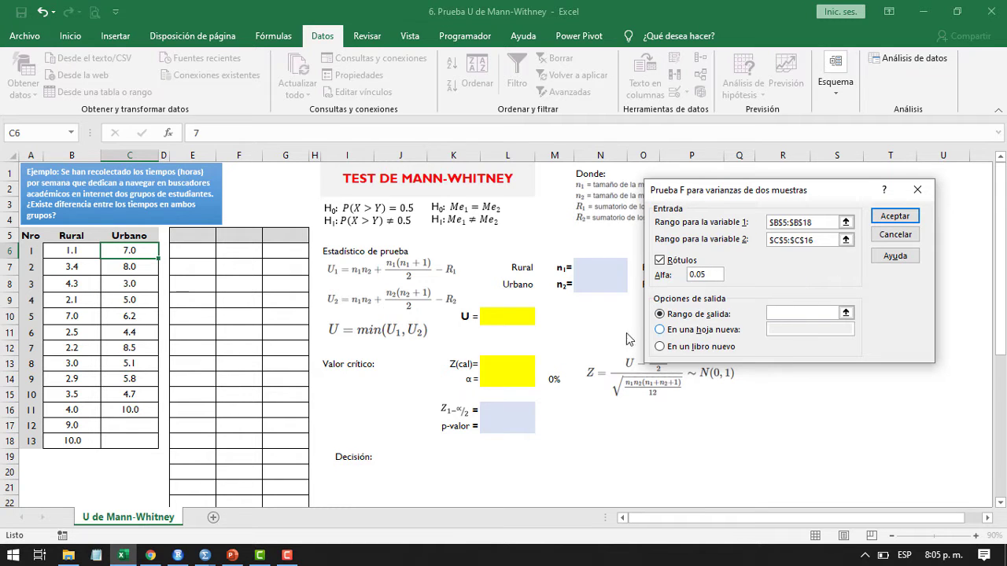
left_click(845, 313)
scroll(406, 427, "down", 2)
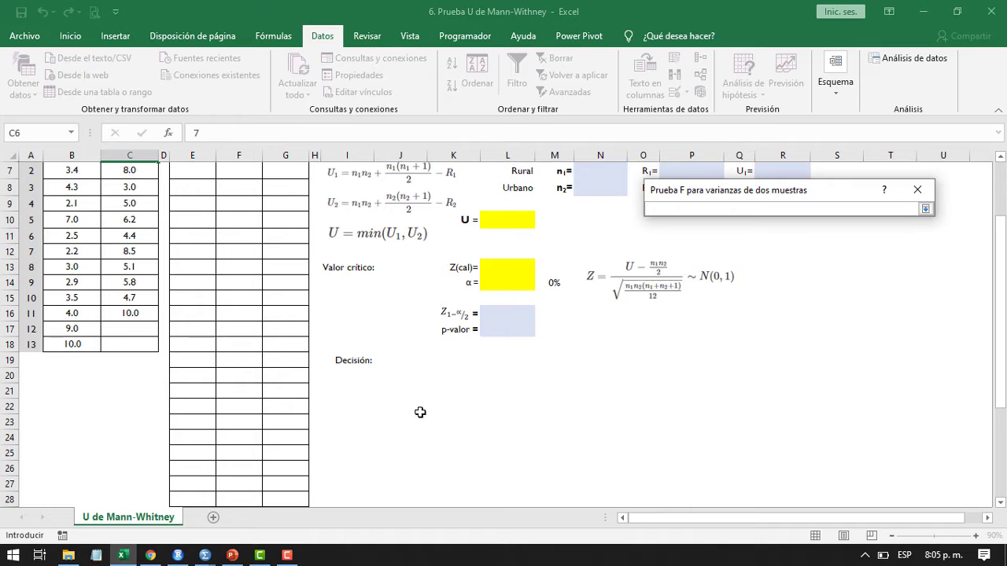
left_click(417, 410)
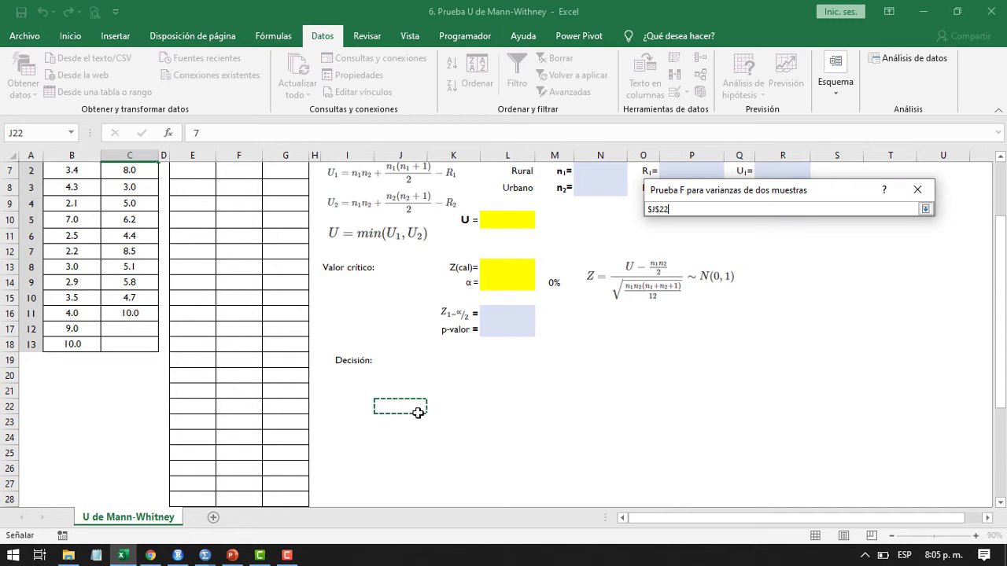
left_click(925, 209)
left_click(979, 217)
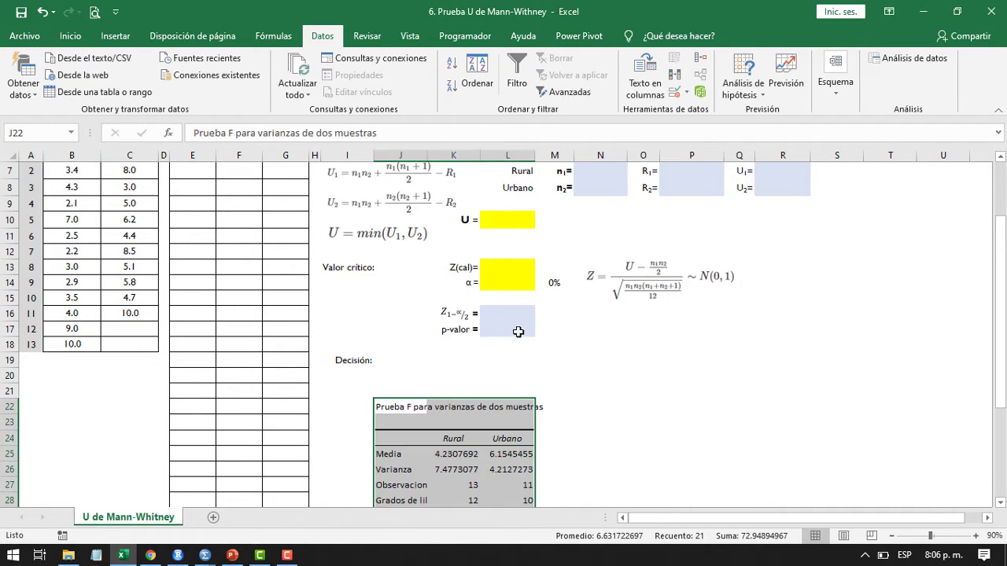
- Format the one-tailed p-value in cell K30 of the F-test results as bold red text
scroll(518, 332, "down", 3)
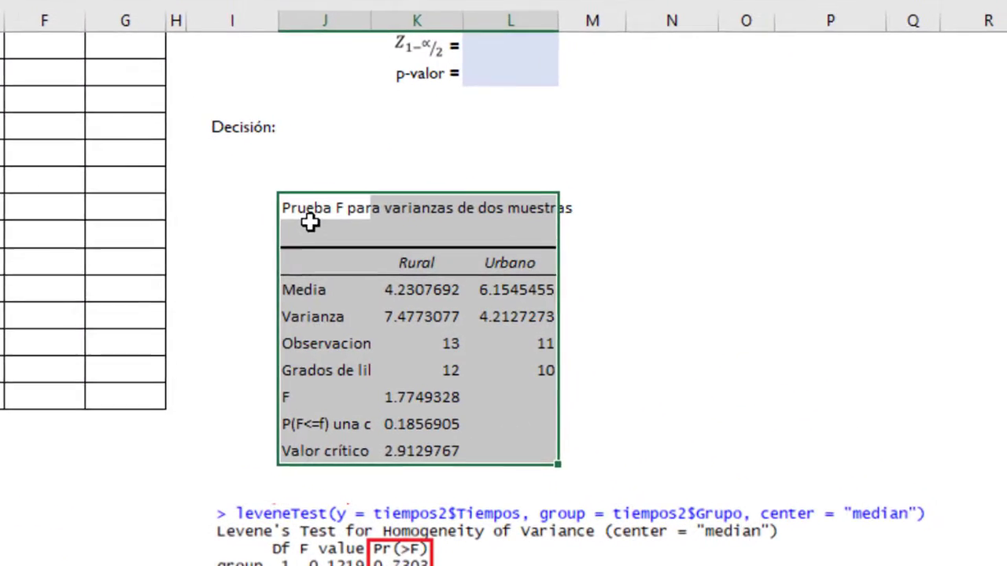
left_click(310, 221)
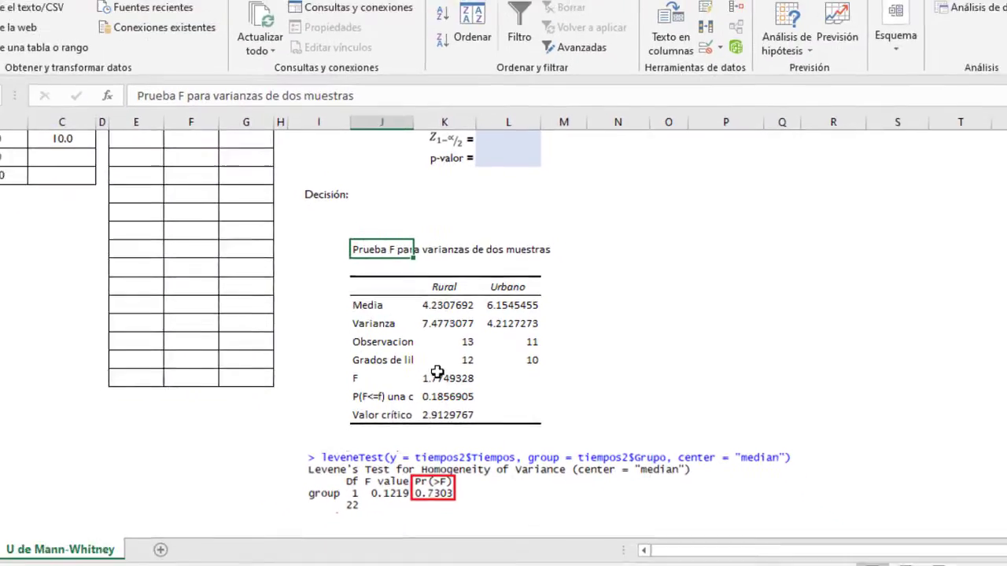
left_click(450, 395)
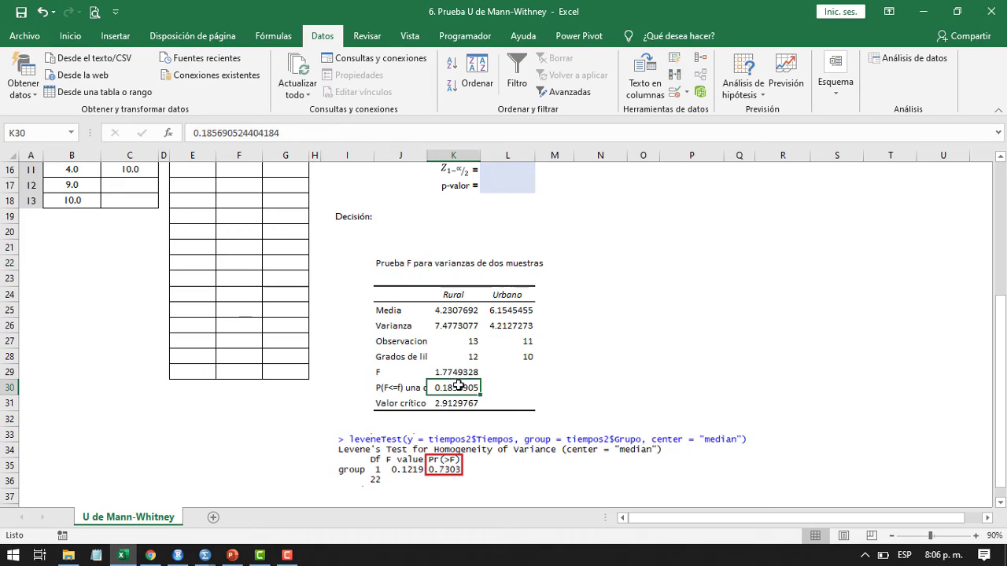
left_click(70, 36)
left_click(80, 84)
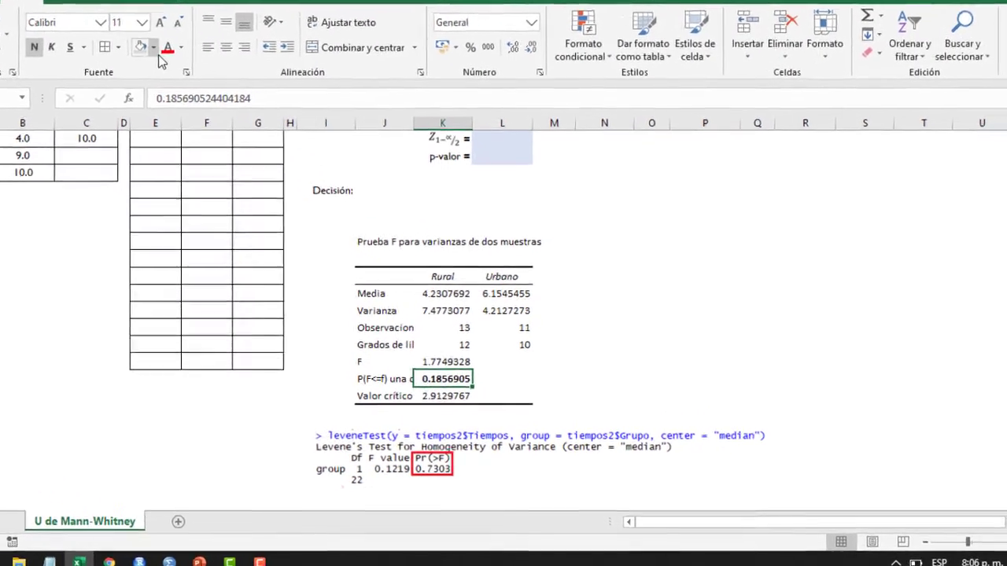
left_click(201, 84)
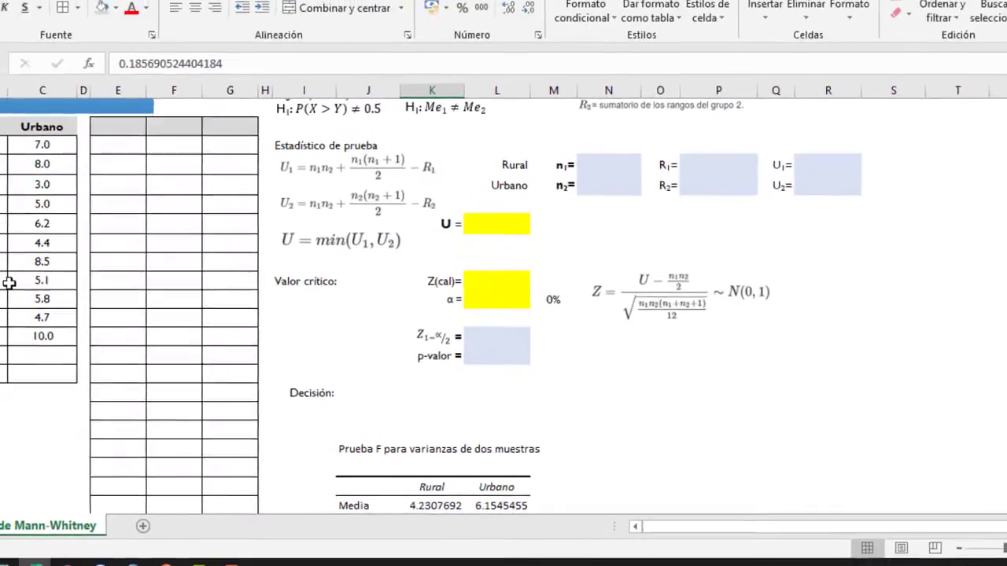
scroll(130, 315, "down", 2)
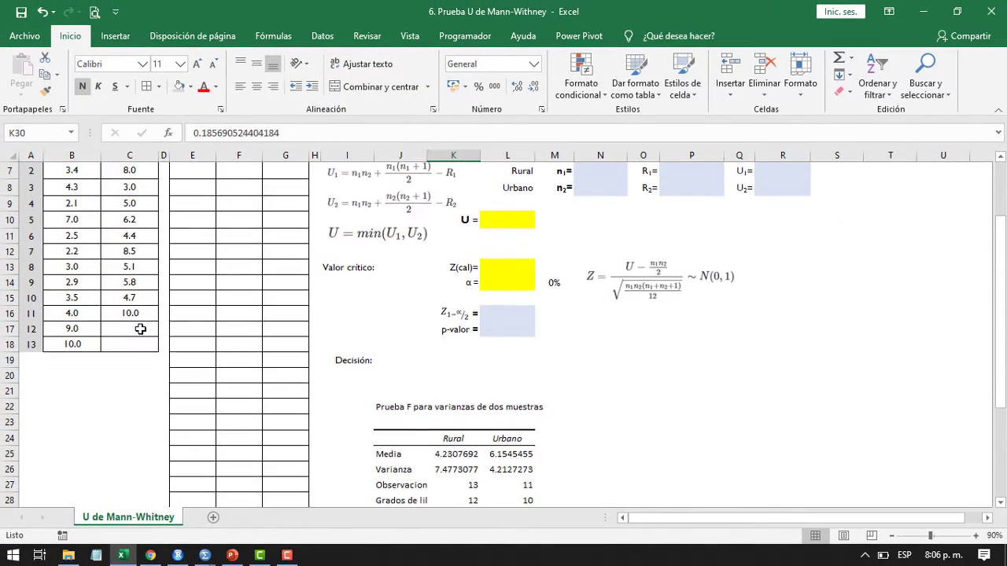
scroll(503, 443, "down", 2)
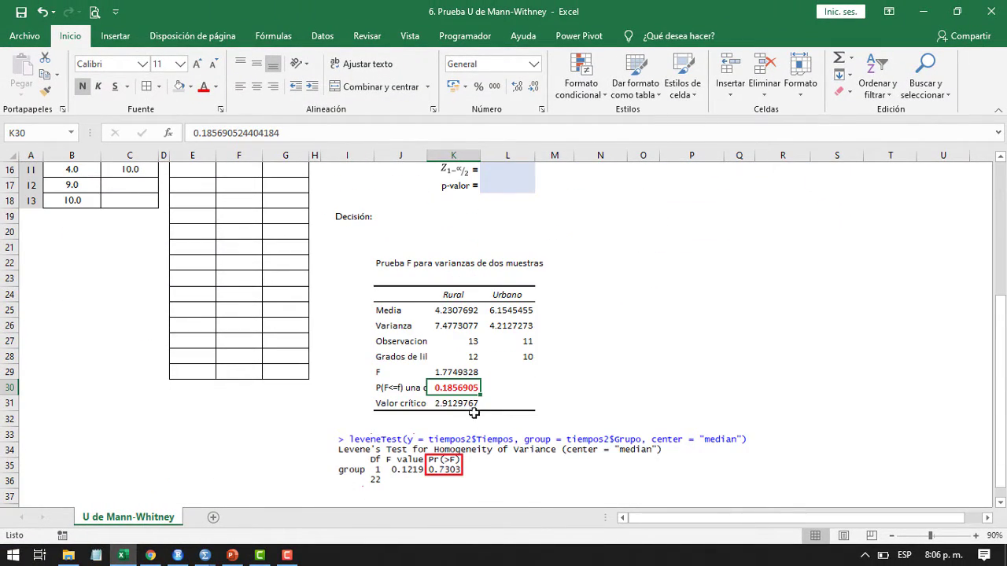
- Compare the F-test results and the Levene test output with the Rural and Urbano sample data
scroll(339, 370, "up", 4)
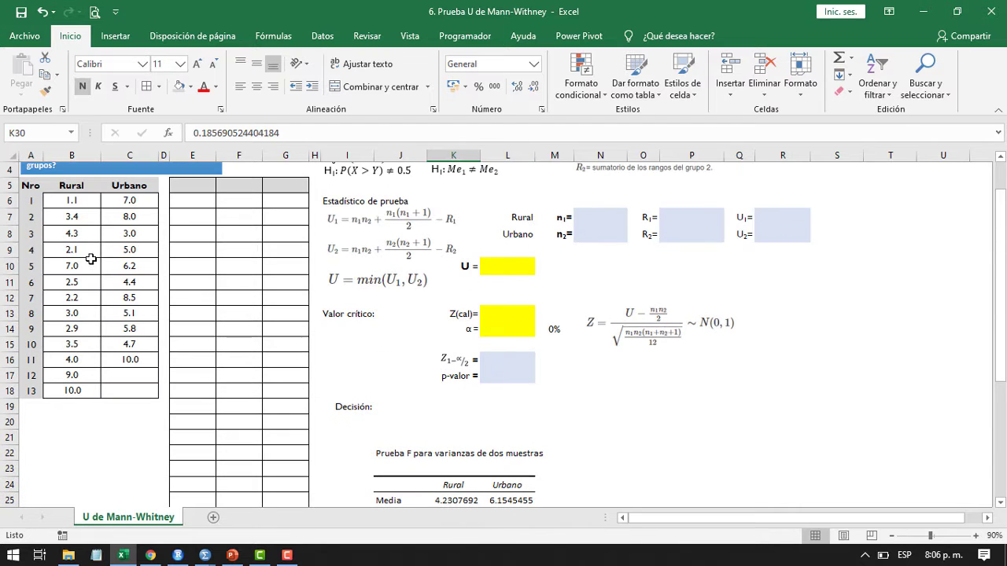
scroll(180, 353, "down", 5)
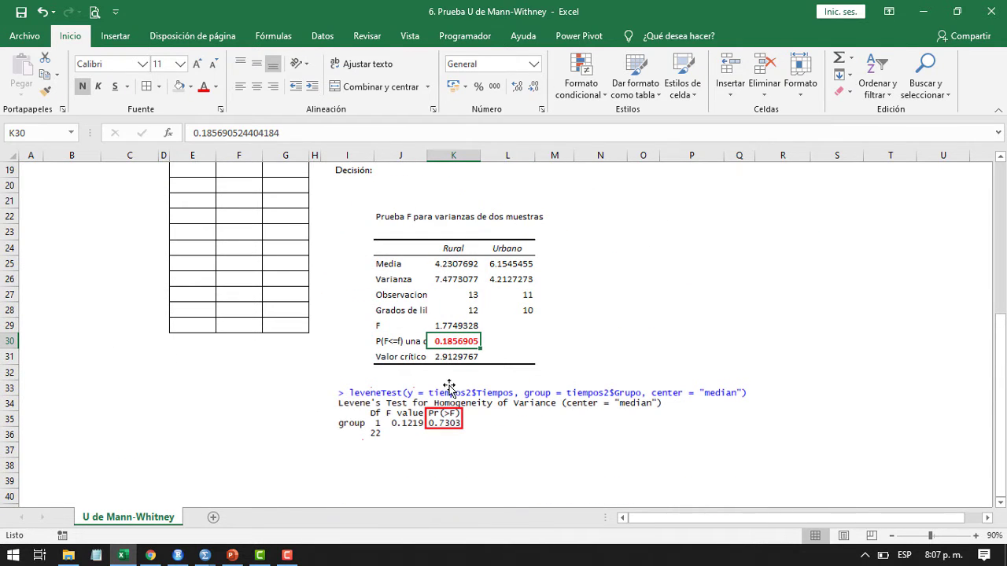
scroll(457, 407, "up", 2)
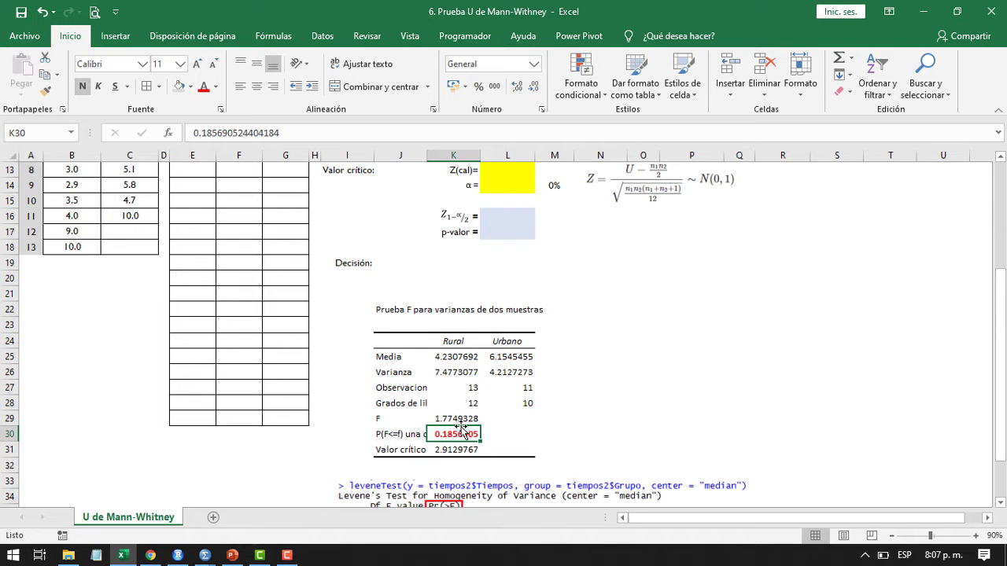
scroll(460, 434, "up", 4)
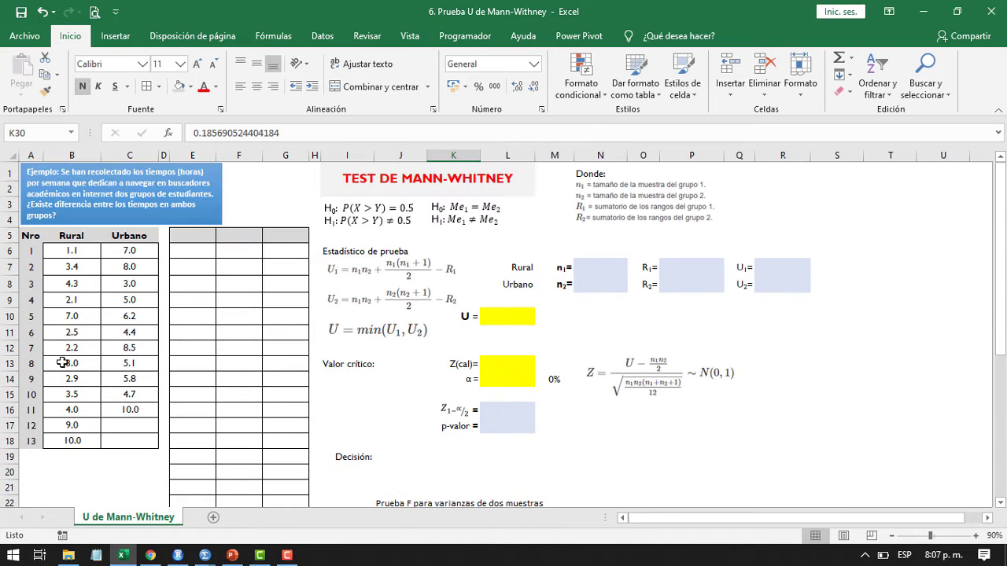
scroll(304, 413, "down", 6)
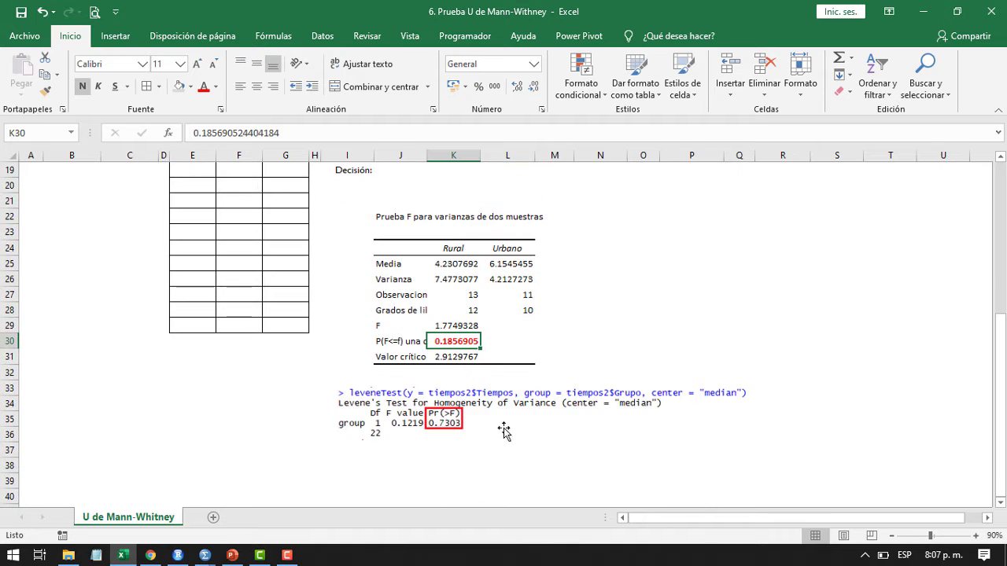
scroll(198, 391, "up", 6)
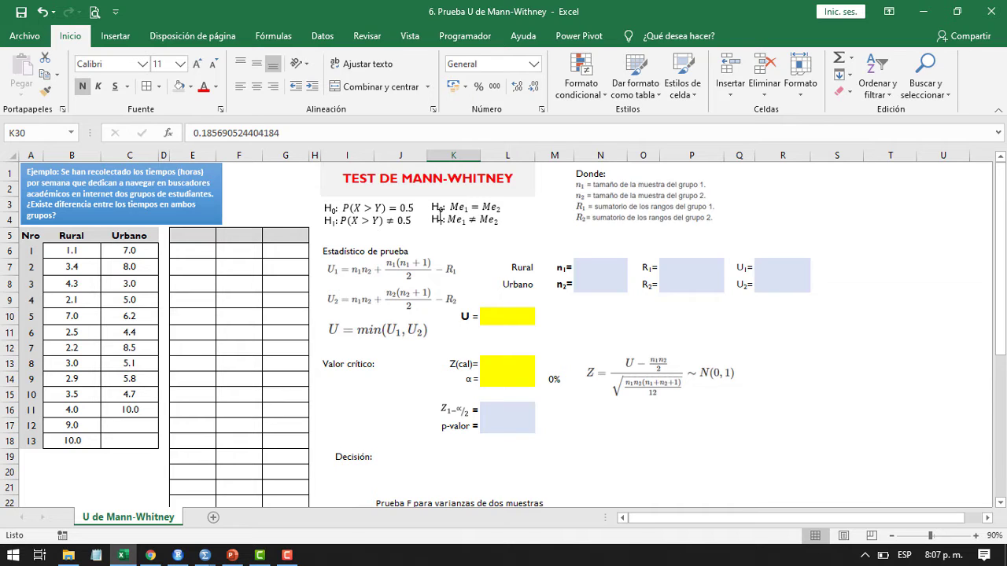
- Enter the headers Grupo, Tiempos and Rangos in cells E5 to G5 of the empty table
key("ctrl+Home")
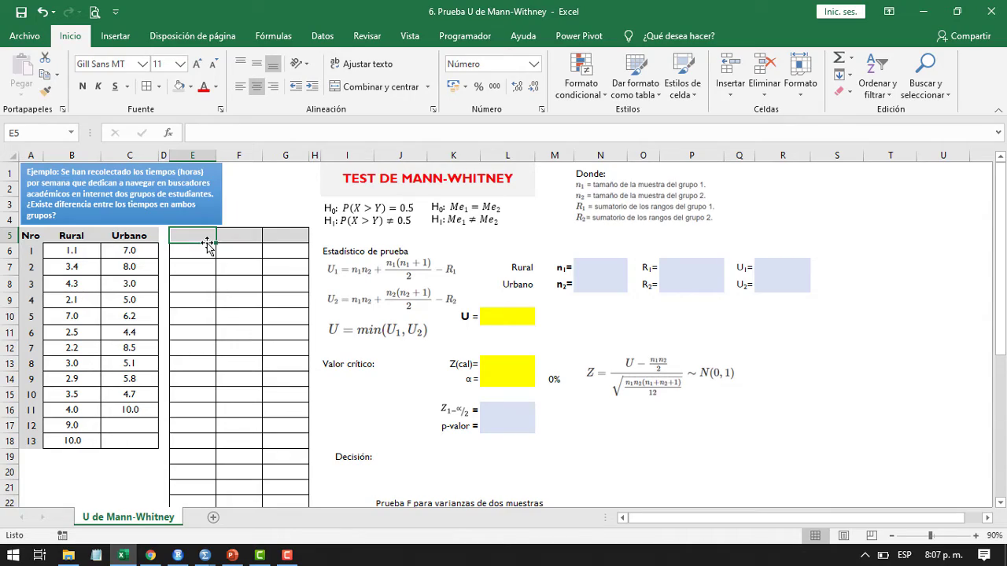
type("Grupo")
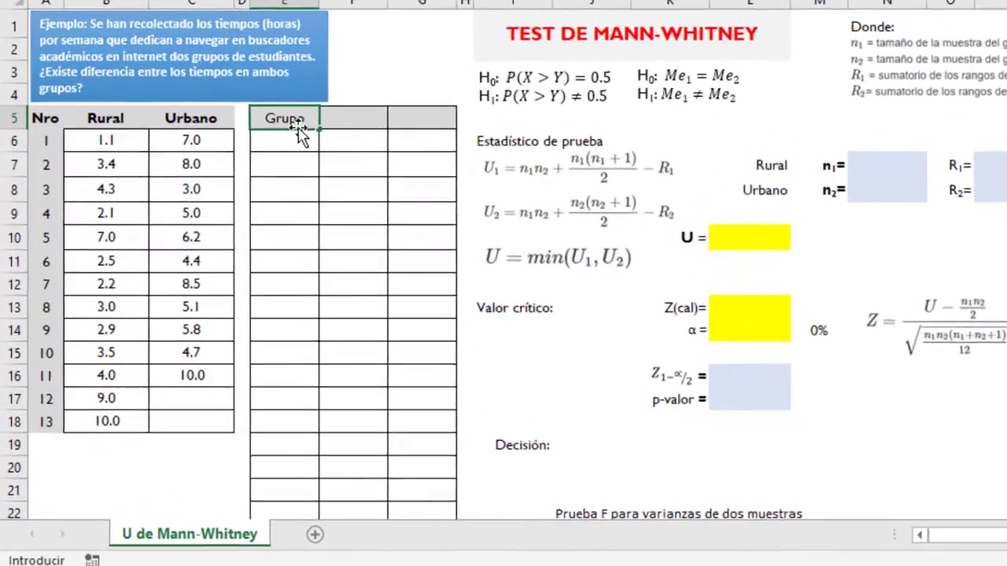
key("Tab")
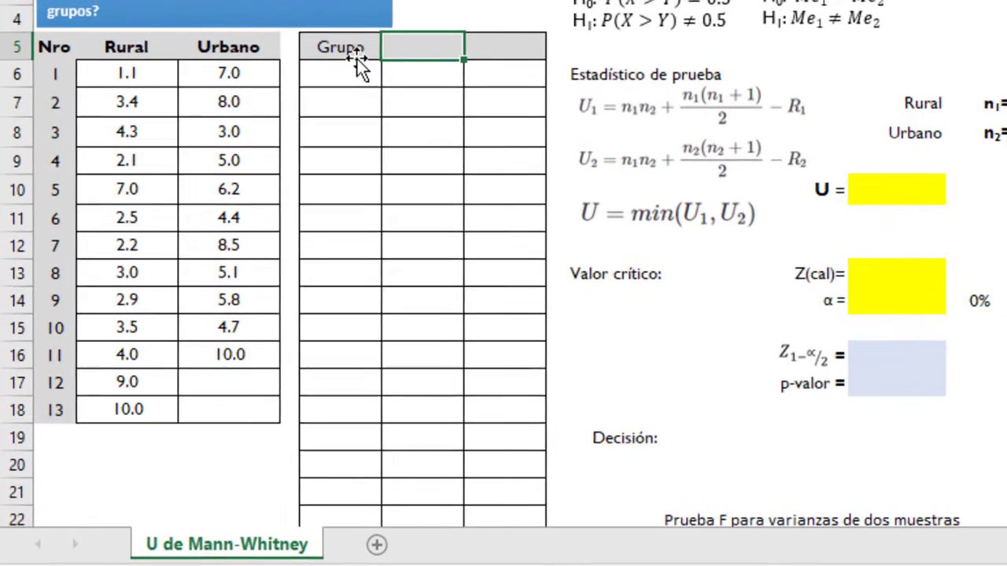
type("Tiempos")
key("Down")
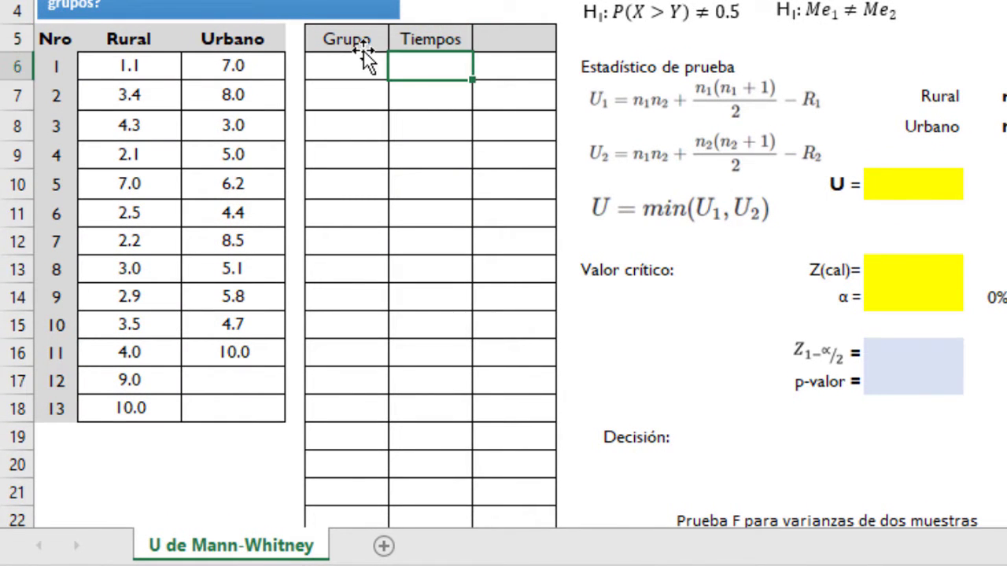
key("Up")
key("Right")
type("Rangos")
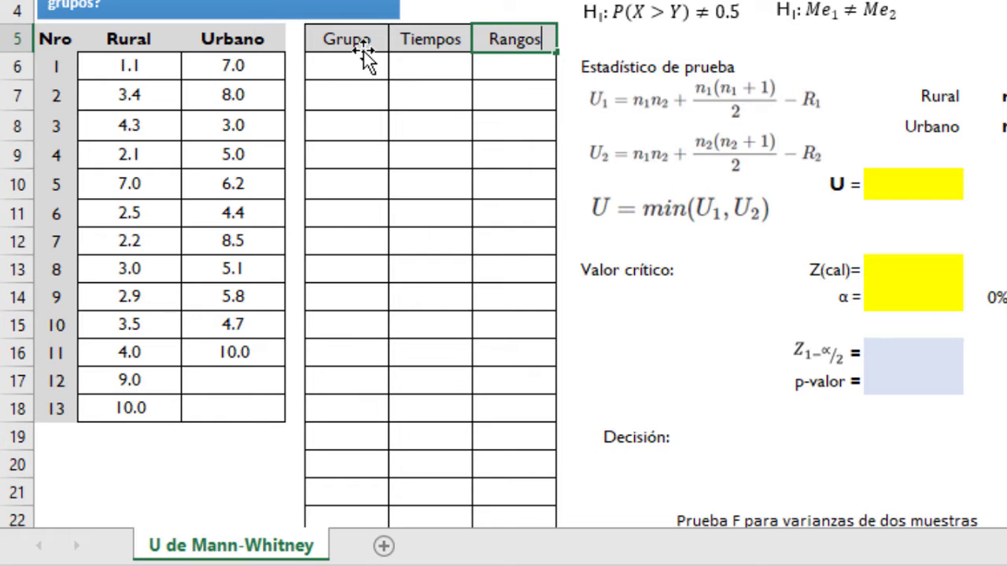
key("Return")
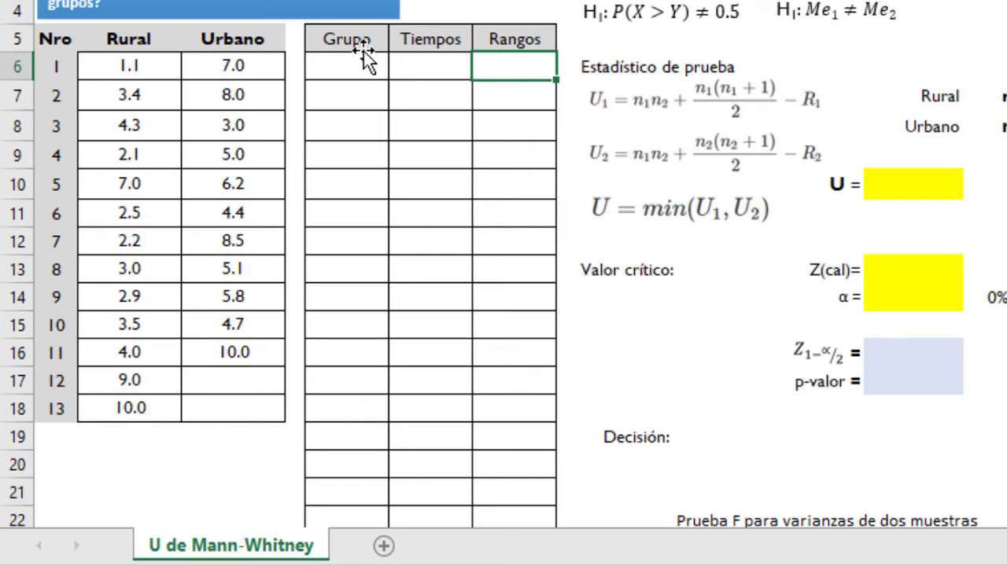
- Copy the Rural times from B6:B18 and paste them as values into the Tiempos column starting at F6
left_click_drag(119, 70, 135, 404)
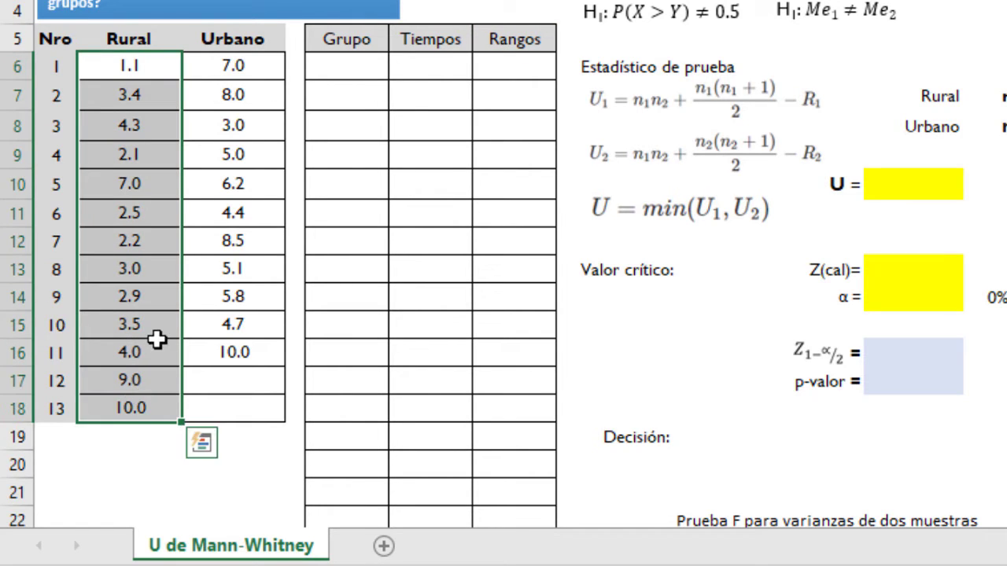
key("ctrl+c")
left_click(420, 70)
right_click(422, 70)
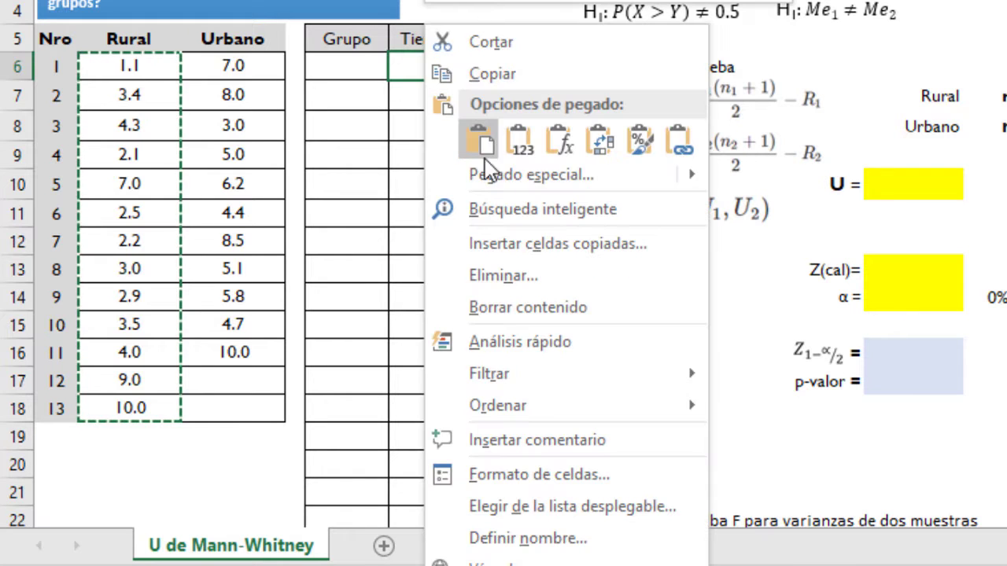
left_click(519, 134)
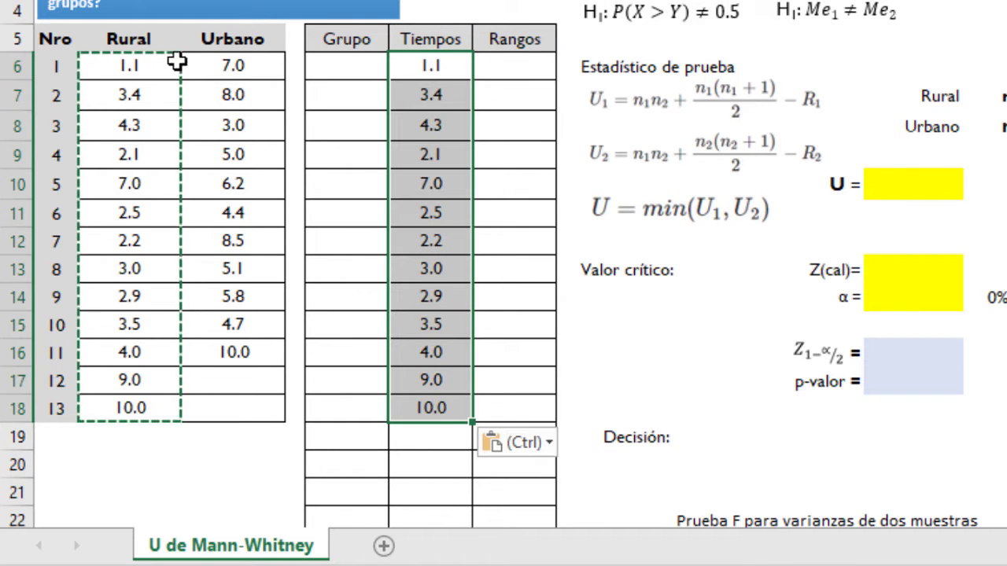
- Fill the Grupo cells E6:E18 with the Rural header text, pasted as values only
left_click(141, 40)
key("ctrl+c")
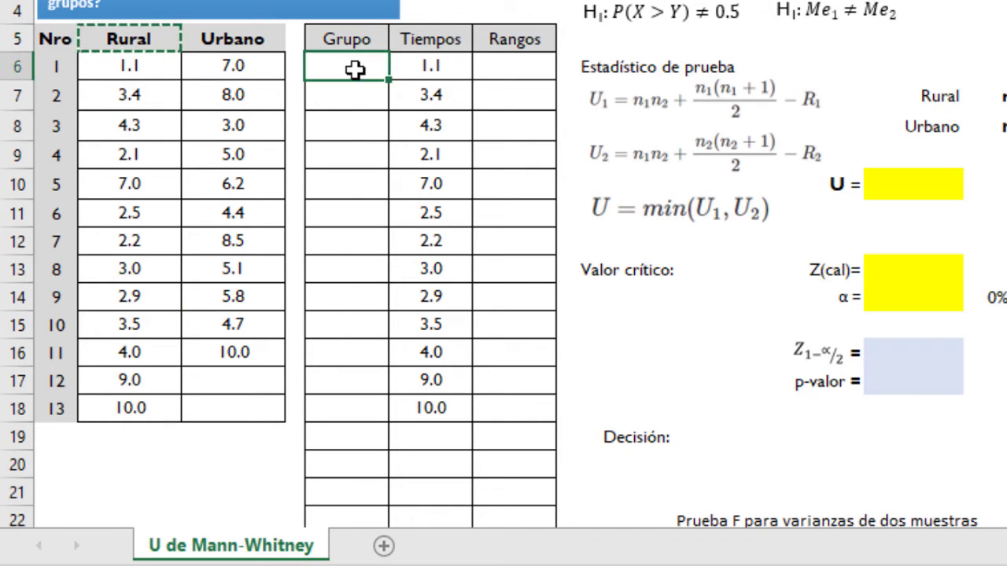
left_click_drag(355, 70, 343, 398)
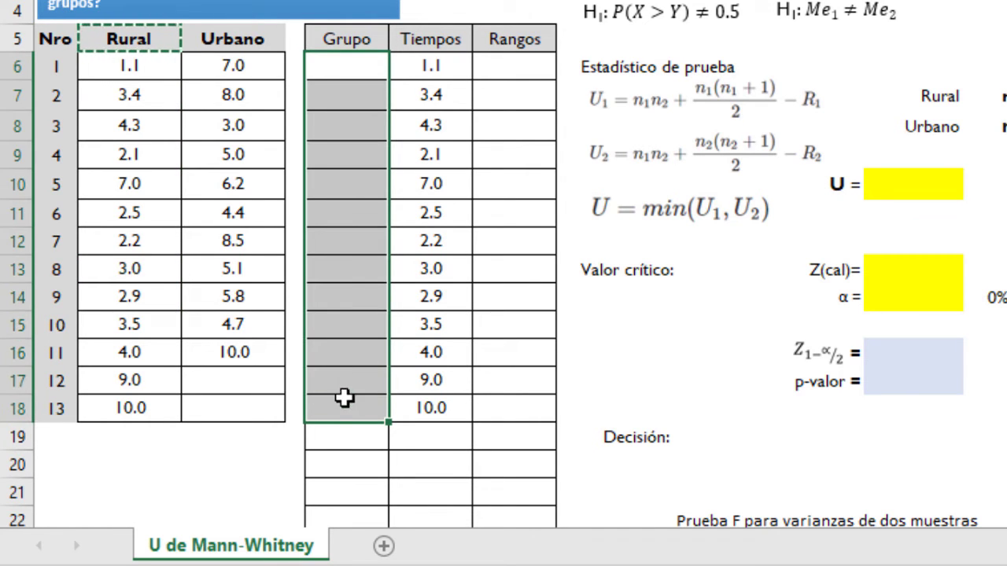
right_click(335, 323)
left_click(423, 0)
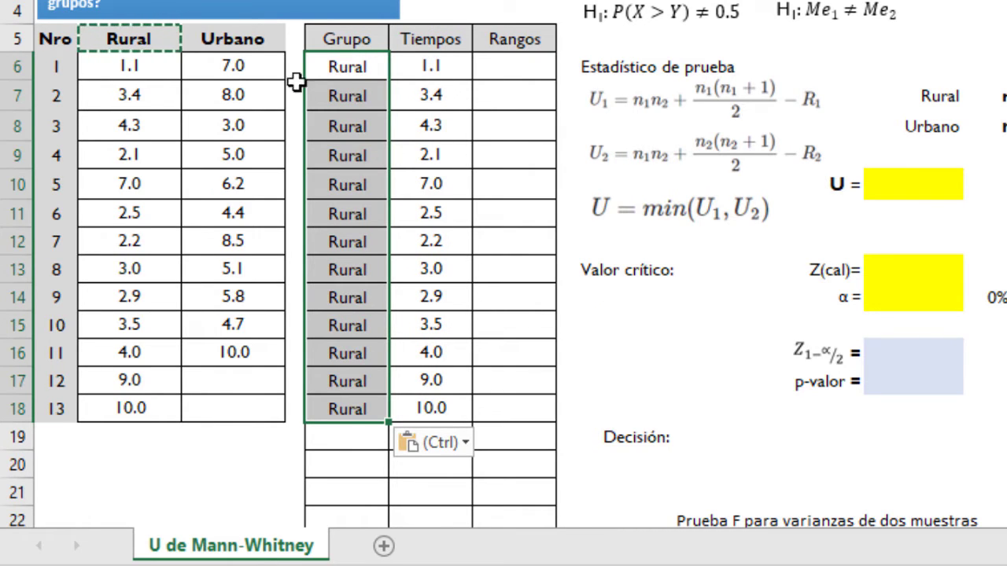
- Copy the Urbano times from C6:C16 and paste them as values below the Rural times, starting at F19
left_click(232, 39)
scroll(390, 164, "down", 1)
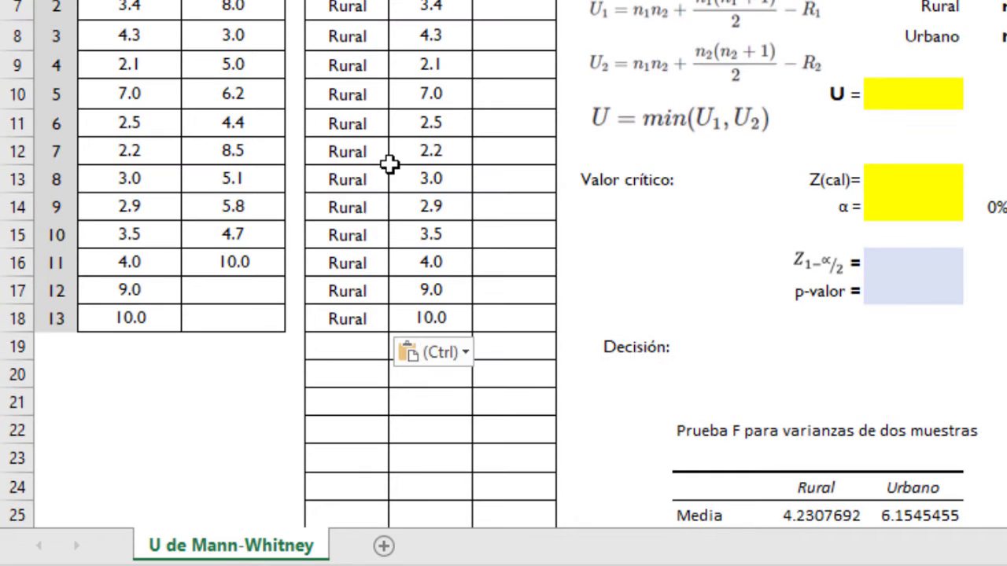
left_click_drag(232, 6, 262, 265)
key("ctrl+c")
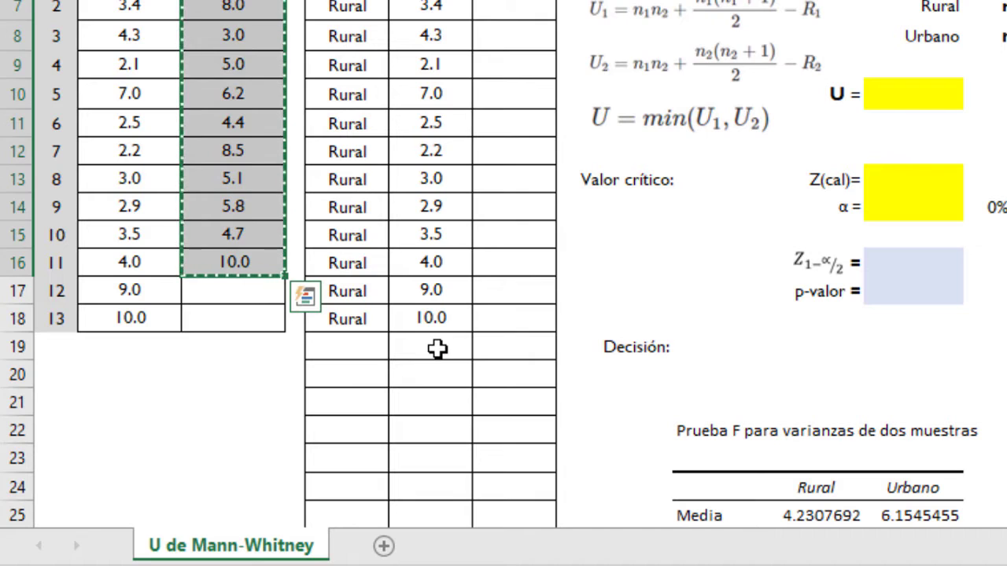
right_click(438, 348)
left_click(494, 1)
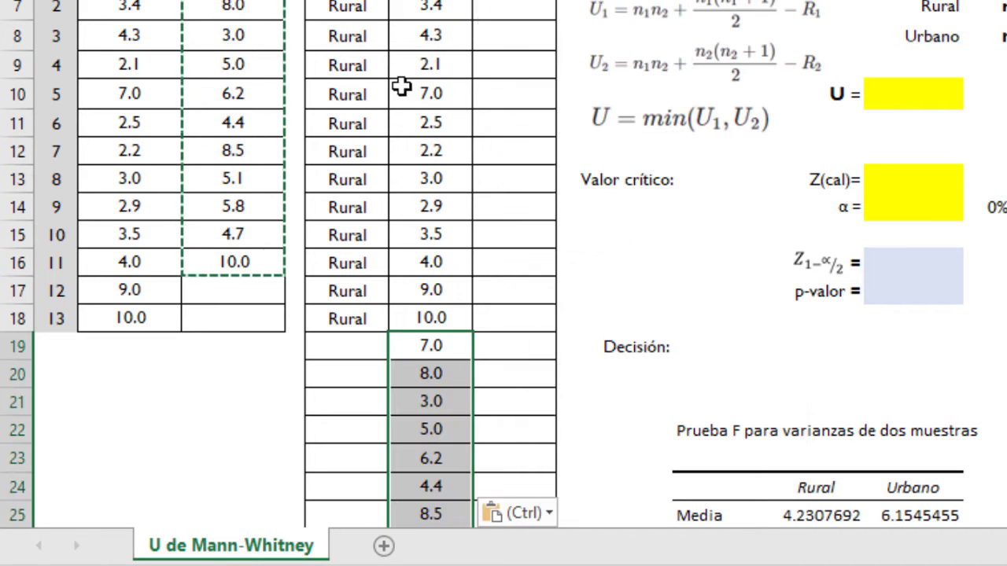
- Fill the Grupo cells E19:E29 with the Urbano header text, pasted as values only
left_click(232, 2)
scroll(394, 259, "down", 2)
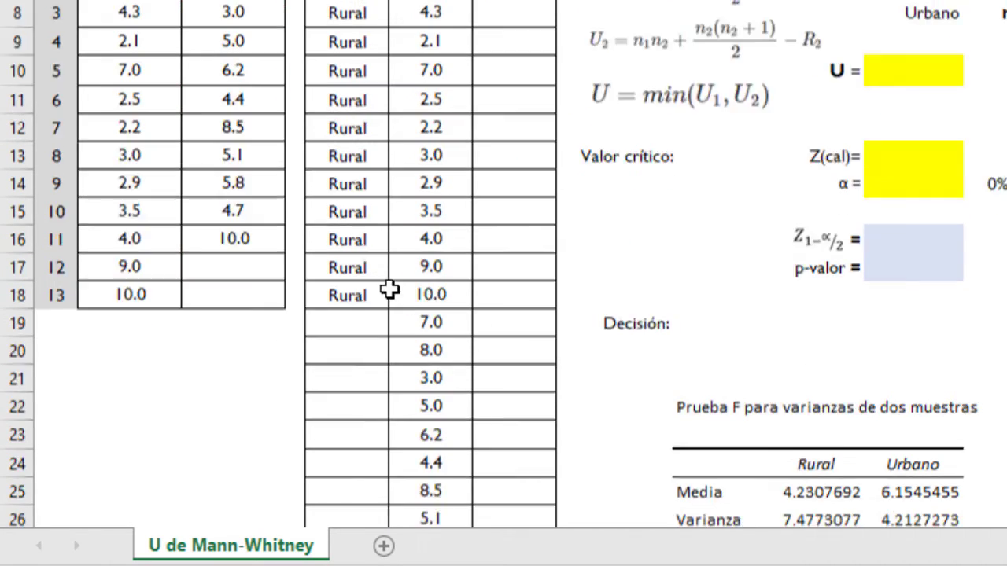
left_click_drag(355, 174, 353, 450)
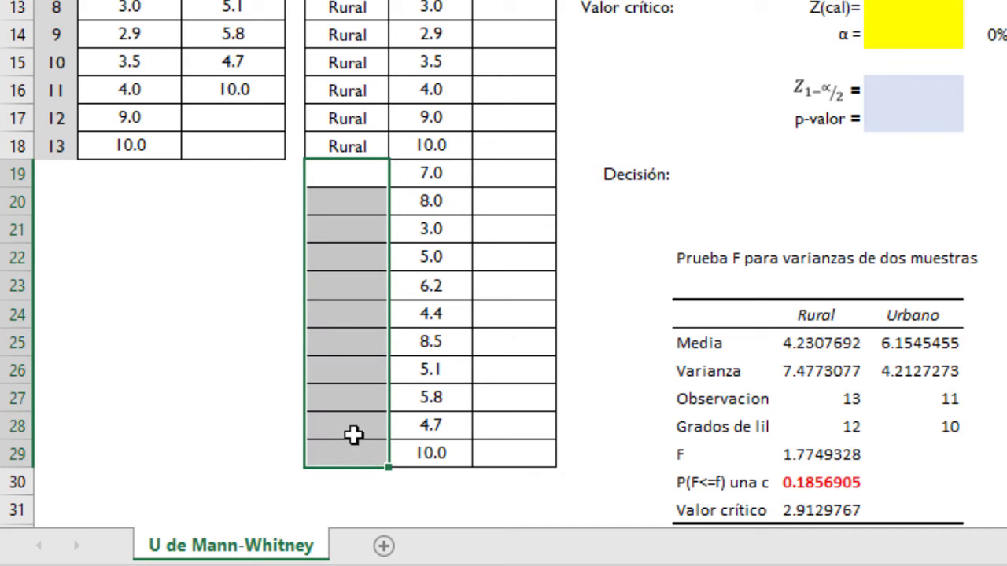
right_click(353, 441)
left_click(409, 2)
scroll(400, 259, "up", 3)
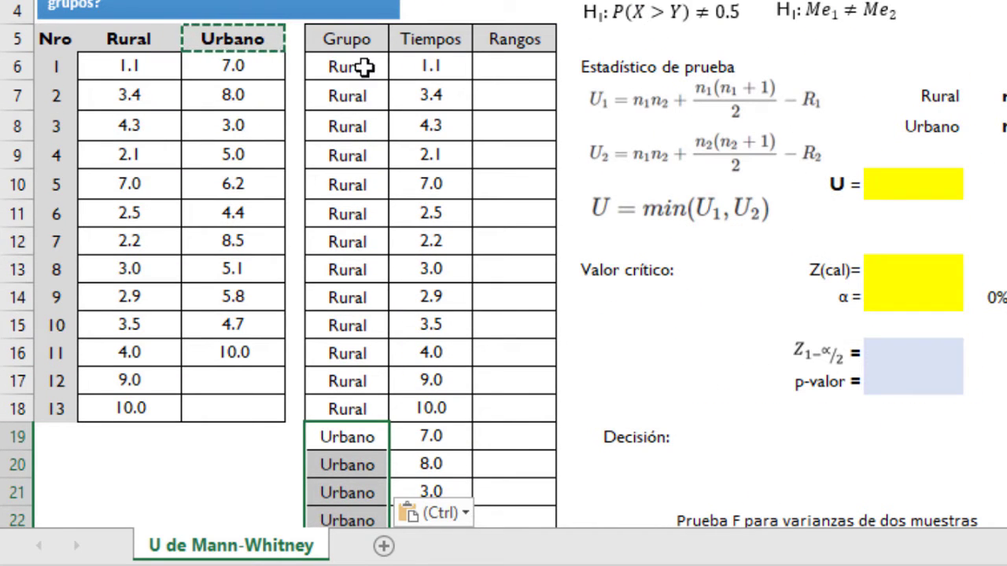
left_click(364, 41)
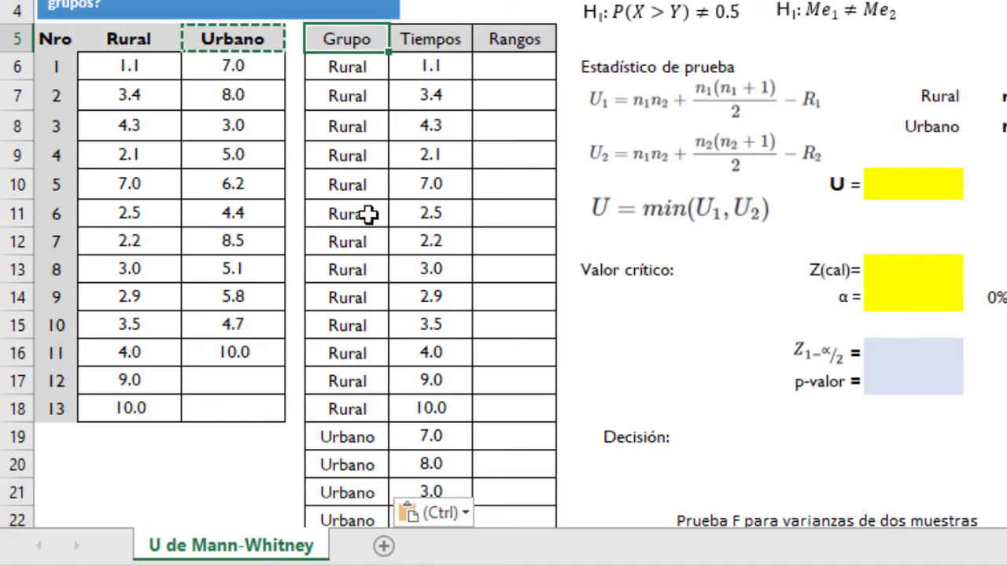
scroll(369, 197, "down", 2)
scroll(386, 173, "up", 2)
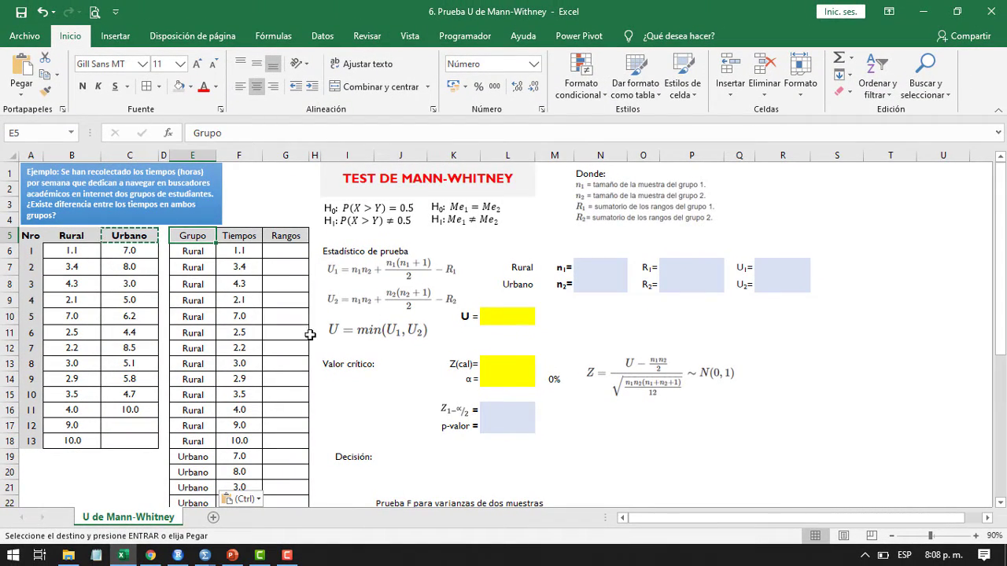
left_click(278, 252)
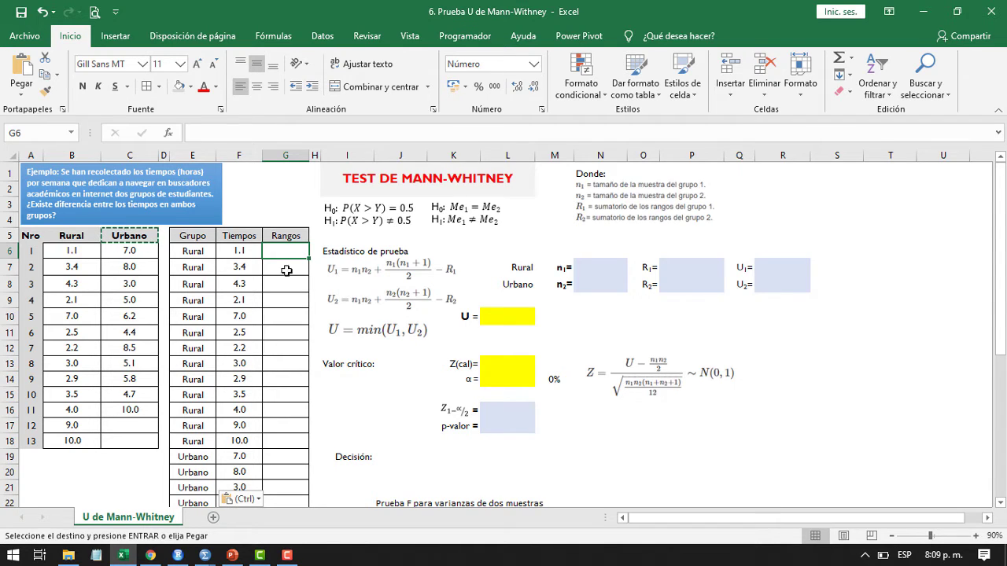
left_click(194, 239)
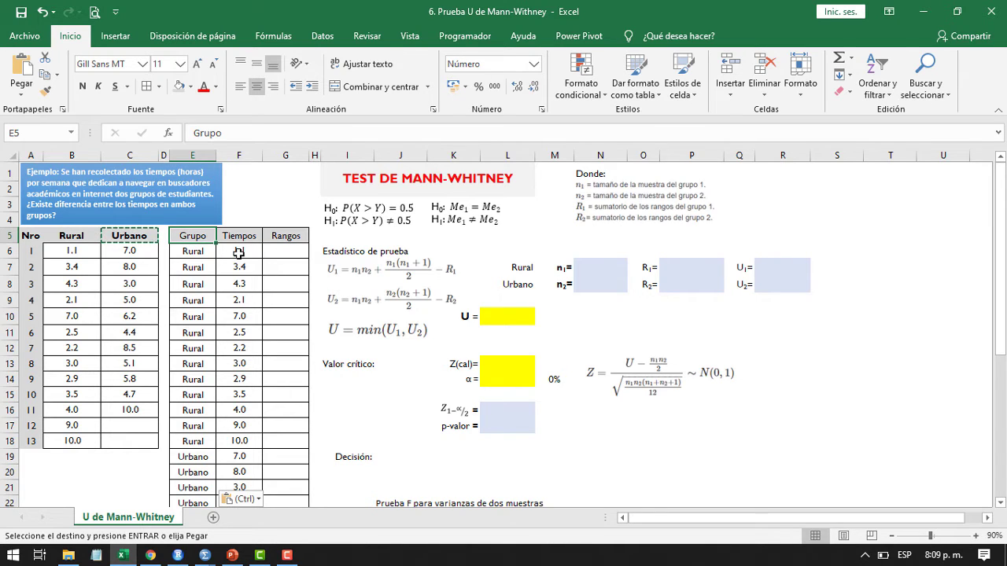
left_click_drag(239, 253, 240, 411)
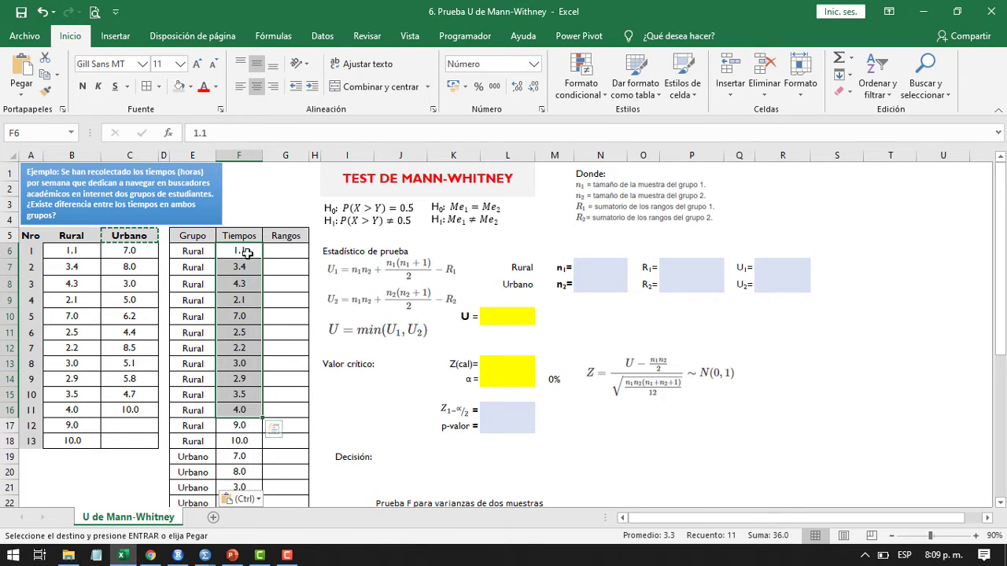
left_click(192, 239)
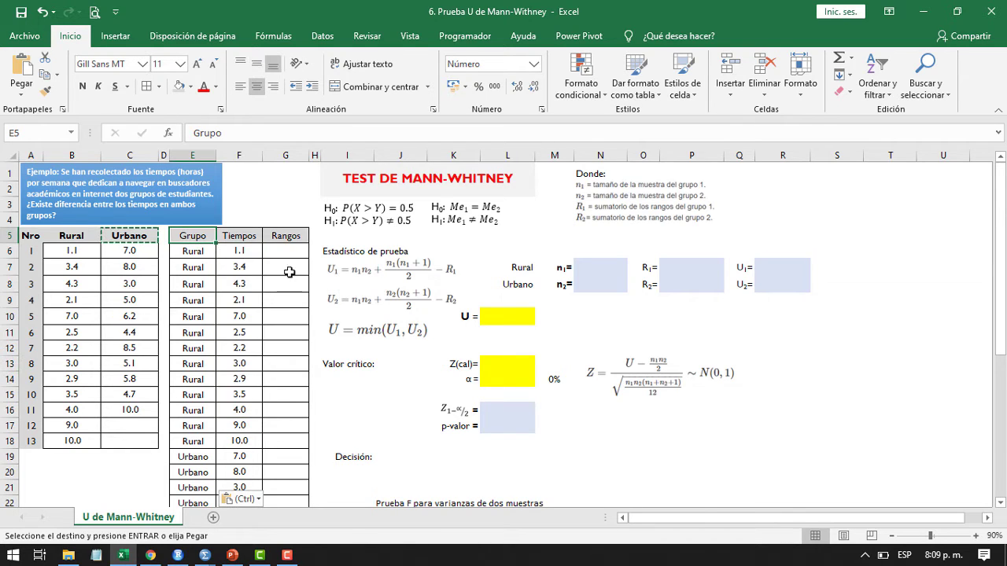
key("shift+Right")
key("shift+Right")
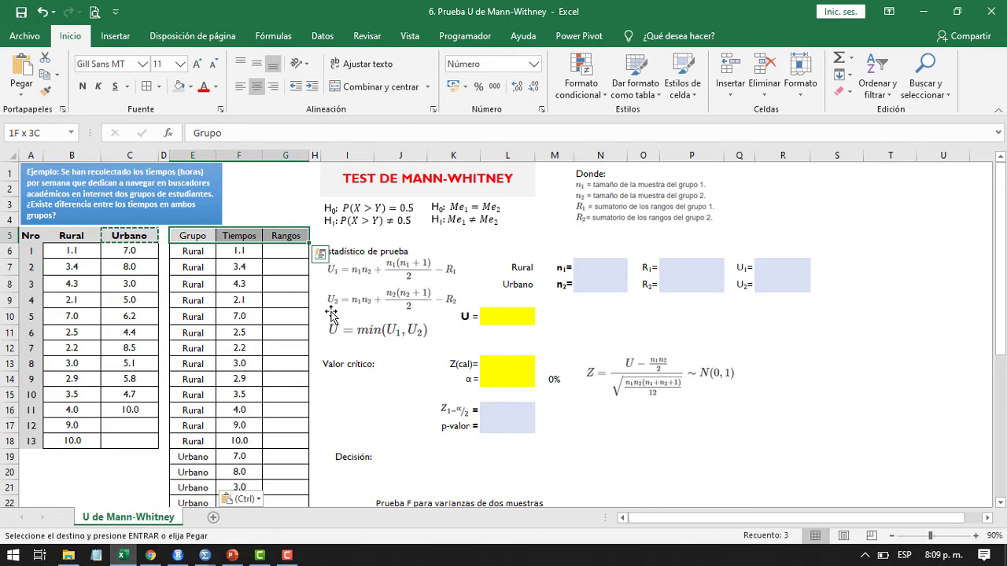
key("ctrl+shift+Down")
key("ctrl+q")
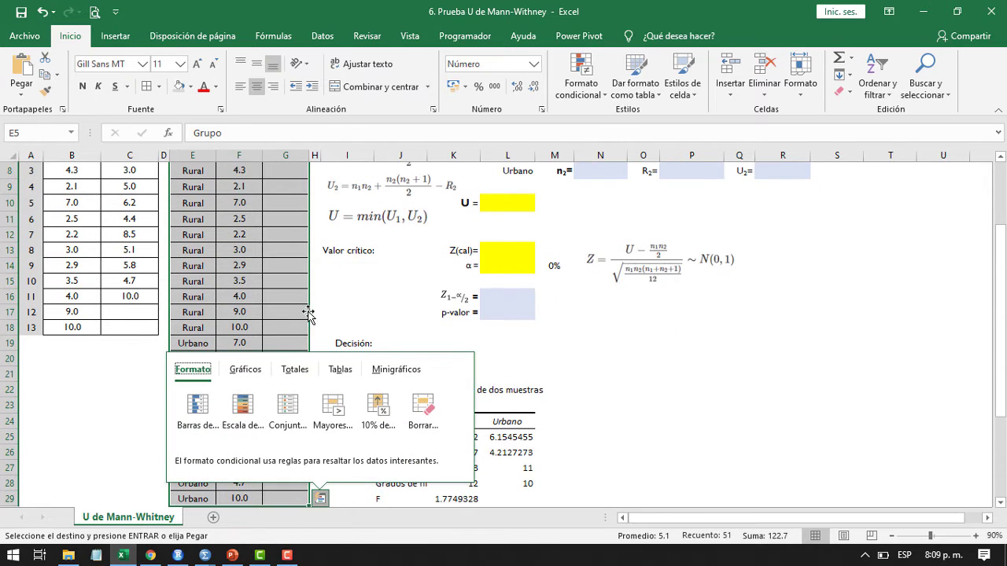
left_click(279, 294)
scroll(279, 293, "up", 3)
- Turn on filters for the Grupo, Tiempos and Rangos table in E5:G29
left_click_drag(192, 219, 277, 474)
scroll(277, 475, "up", 3)
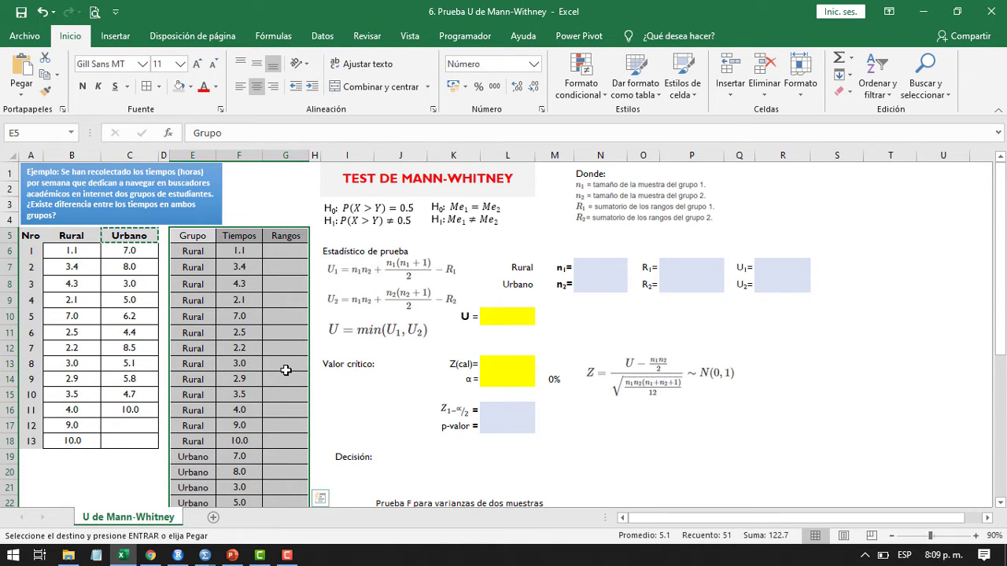
key("ctrl+shift+l")
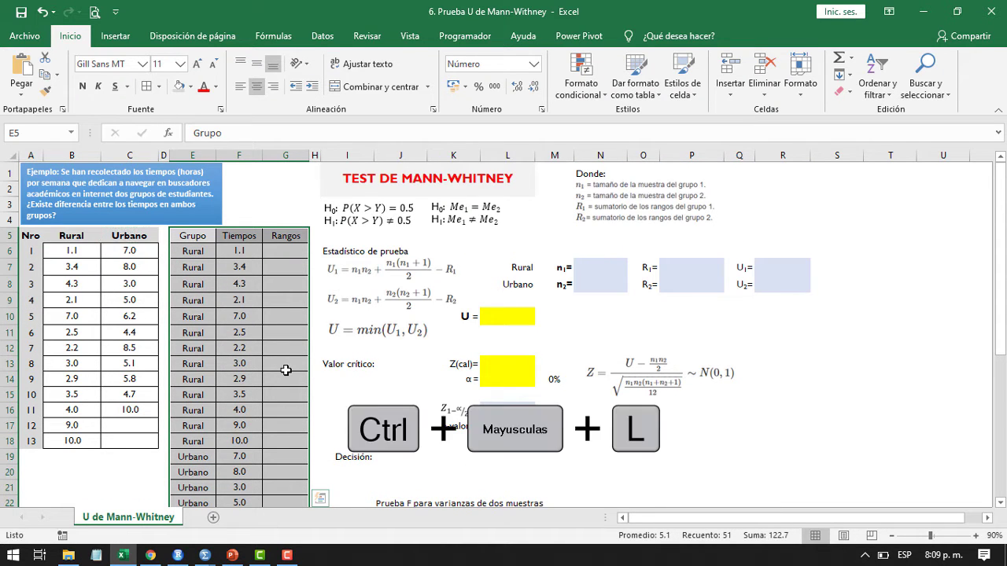
- Sort the Grupo, Tiempos and Rangos table by Tiempos from smallest to largest
left_click(238, 238)
left_click(256, 236)
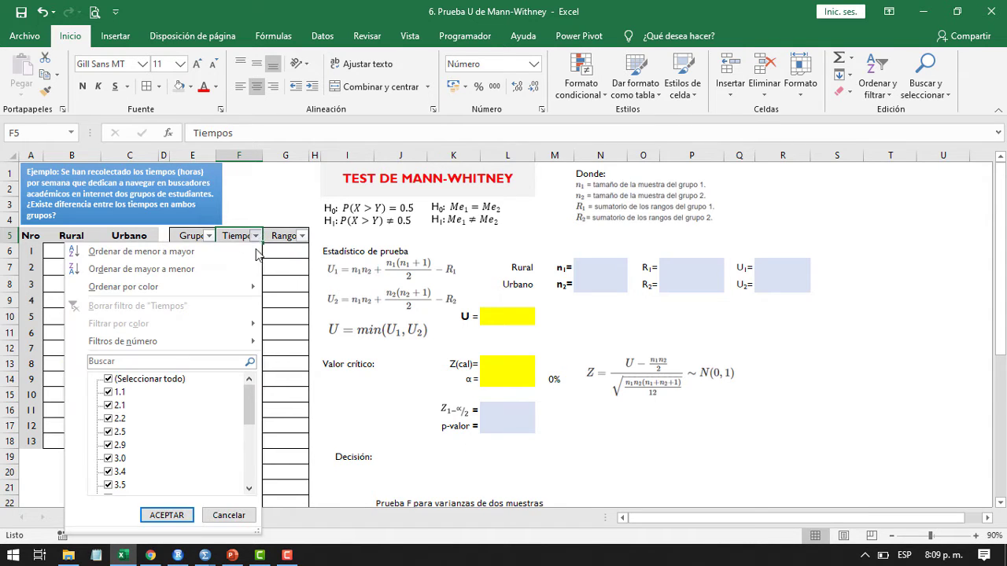
left_click(217, 262)
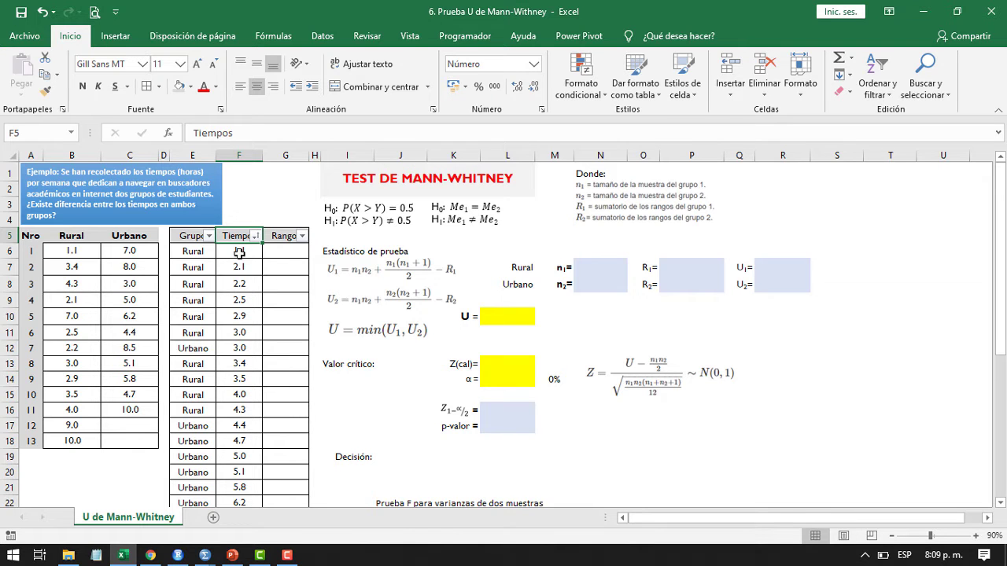
scroll(242, 336, "down", 2)
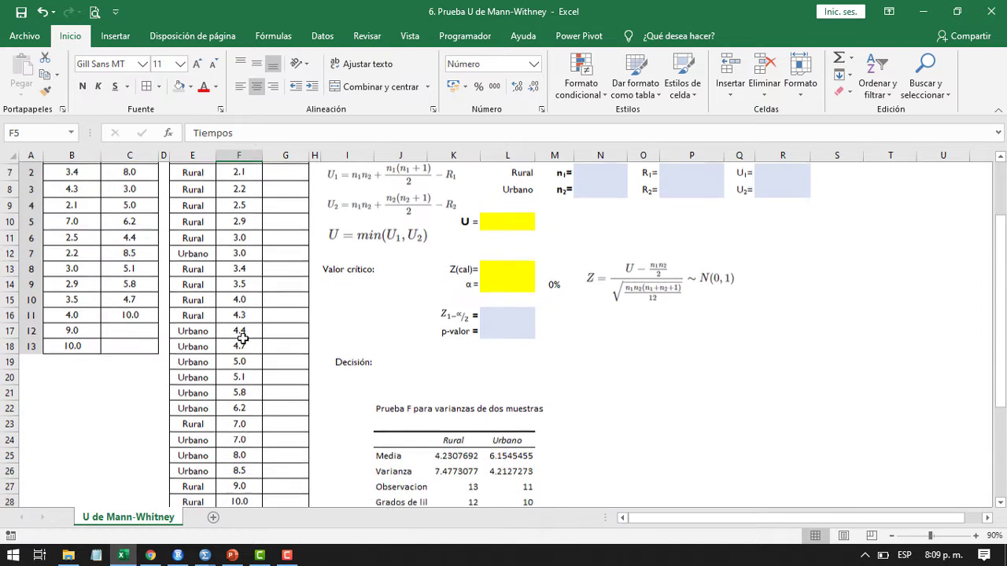
scroll(241, 334, "up", 2)
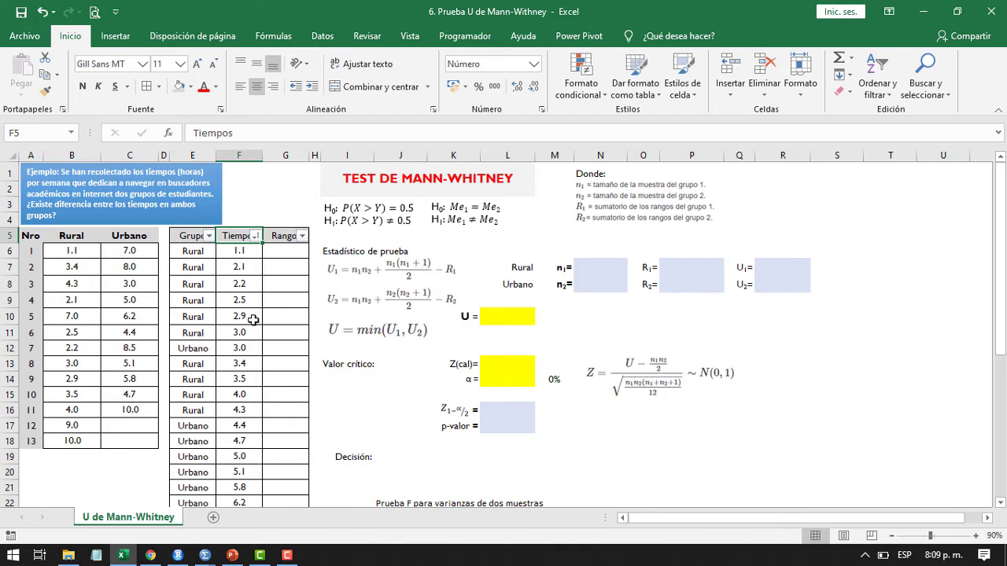
- Number the first seven sorted times in the Rangos cells G6:G12 with consecutive ranks from 1 to 7
left_click(277, 252)
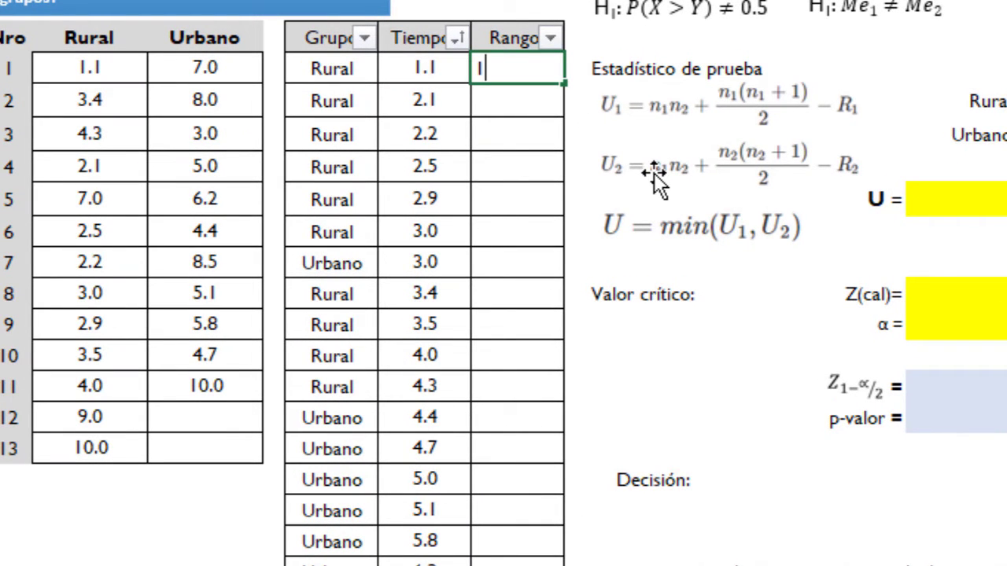
key("Return")
type("2")
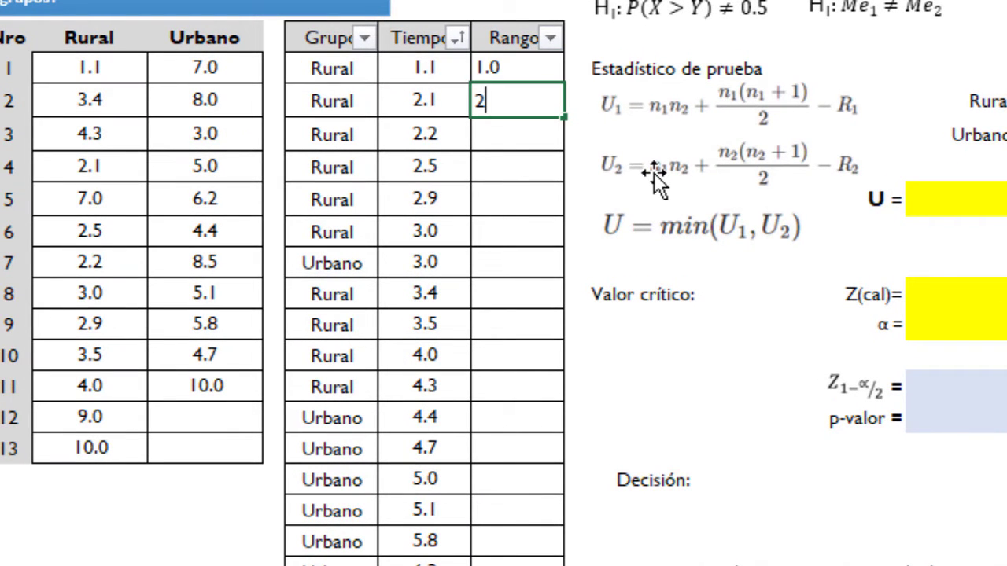
key("Return")
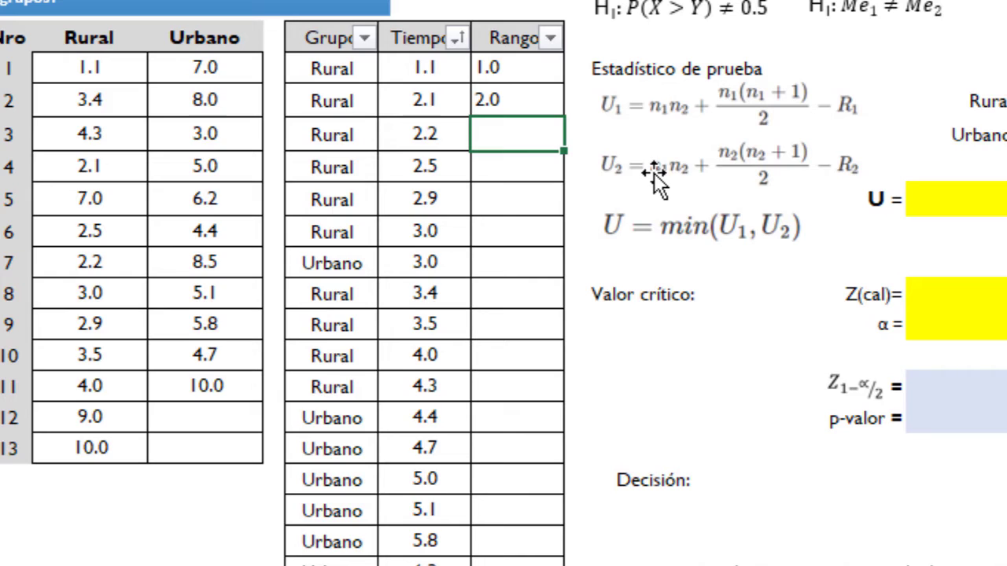
type("3")
key("Return")
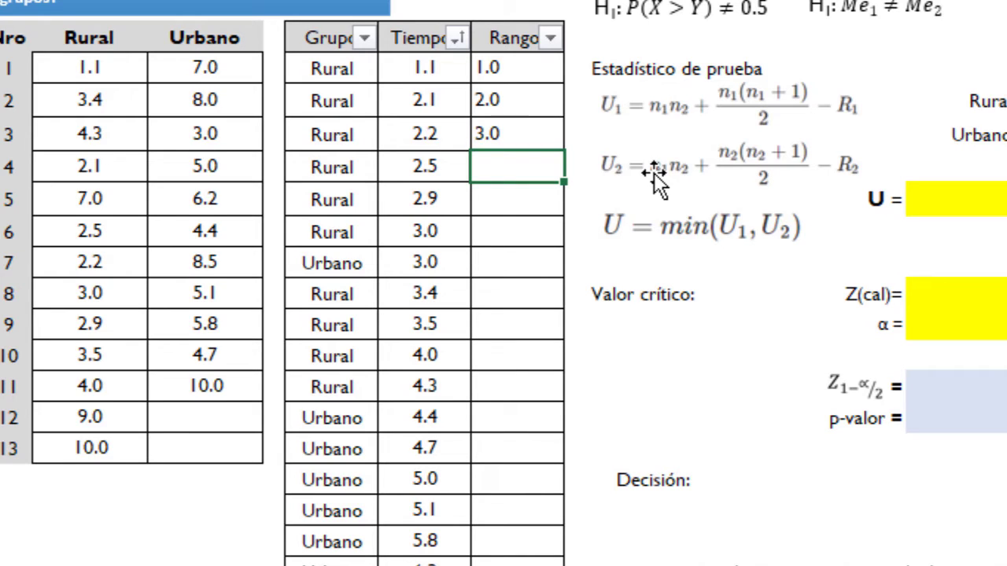
type("4")
key("Return")
type("5")
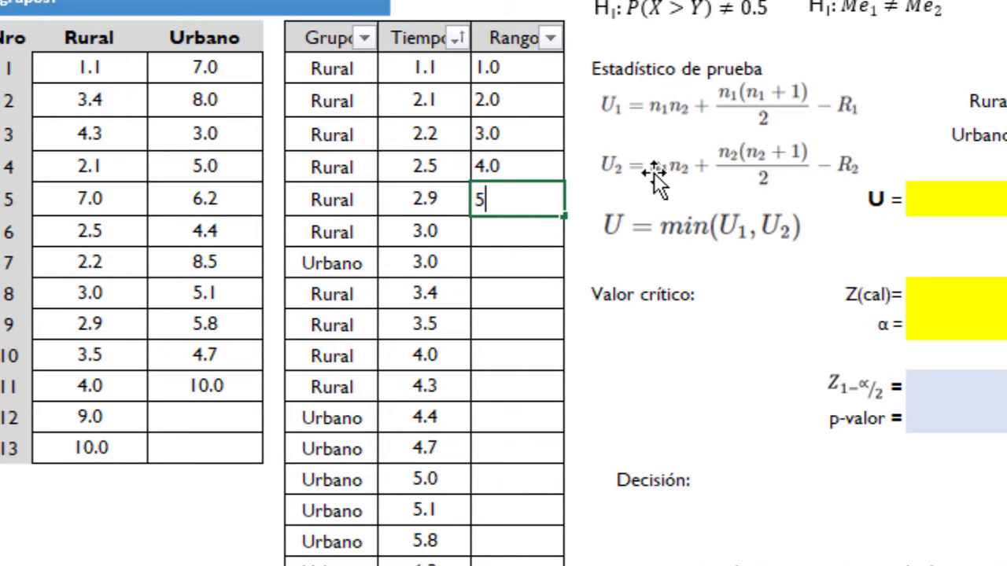
key("Return")
type("6")
key("Return")
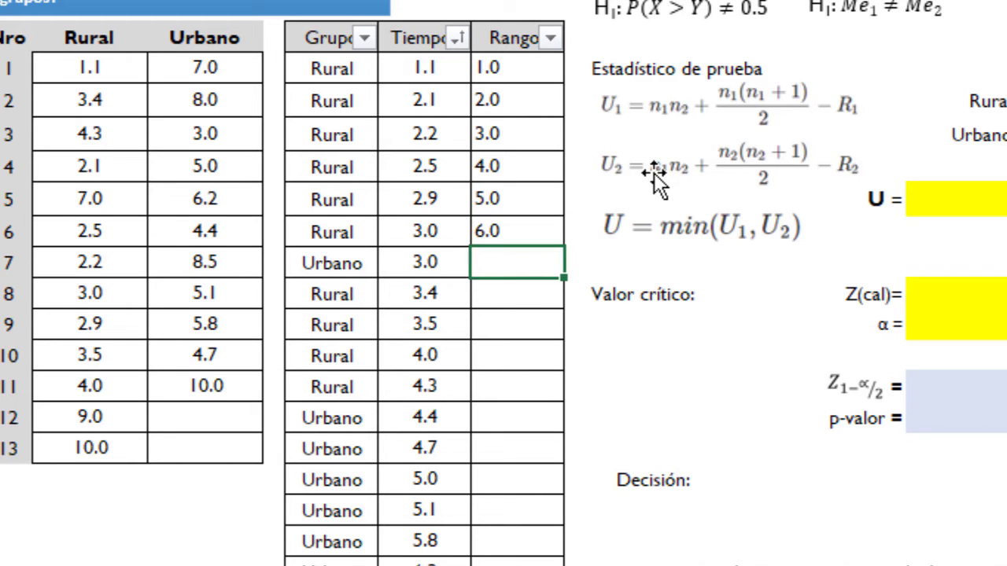
key("Return")
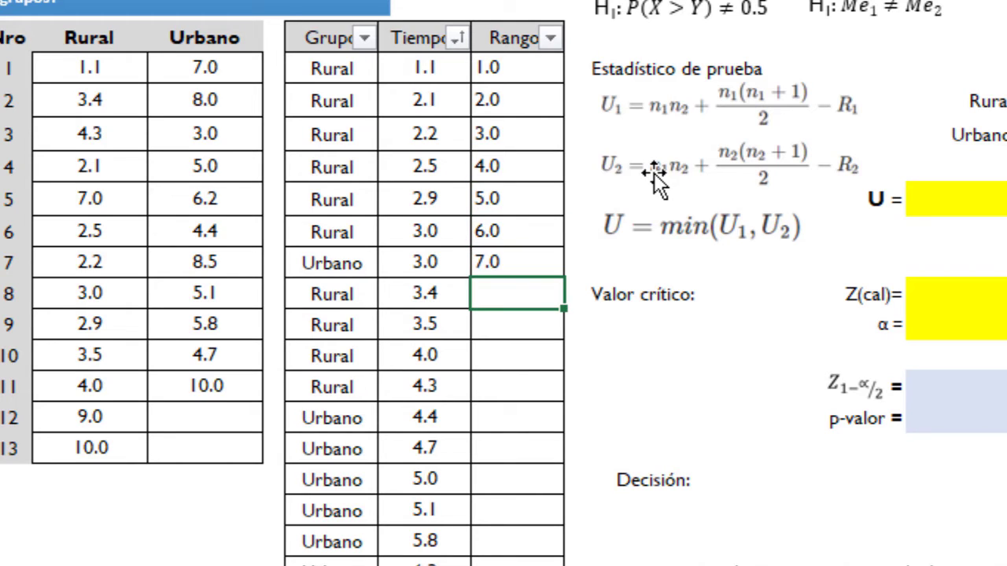
- Set the Rangos values of the two tied 3.0 times in G11 and G12 to their average rank, 6.5
left_click_drag(443, 233, 432, 260)
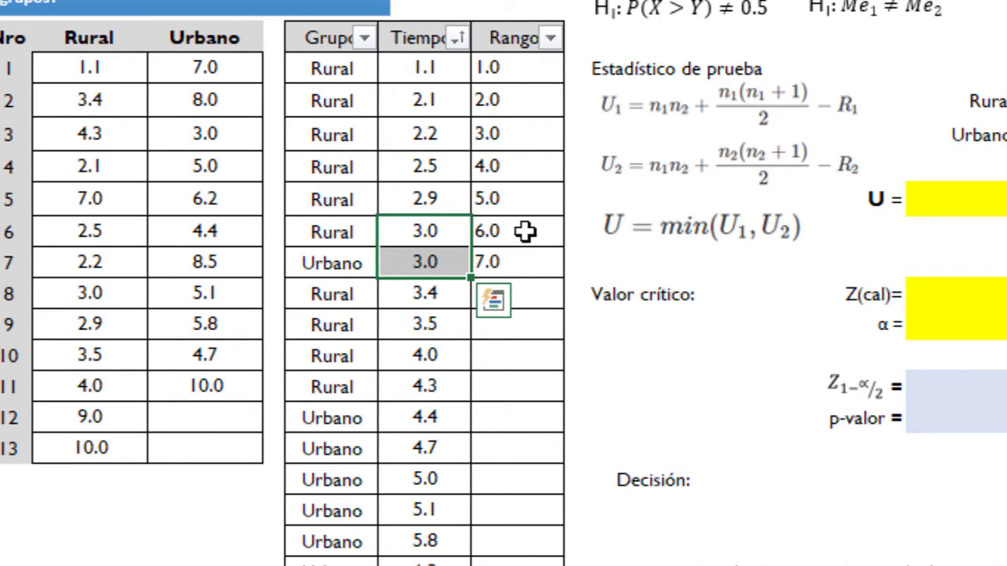
left_click_drag(525, 230, 526, 258)
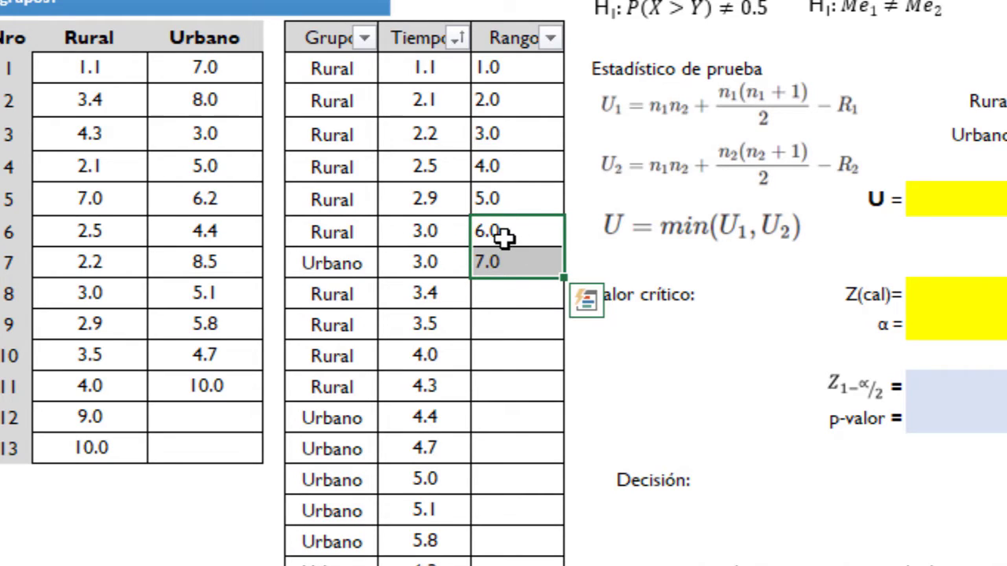
left_click(506, 237)
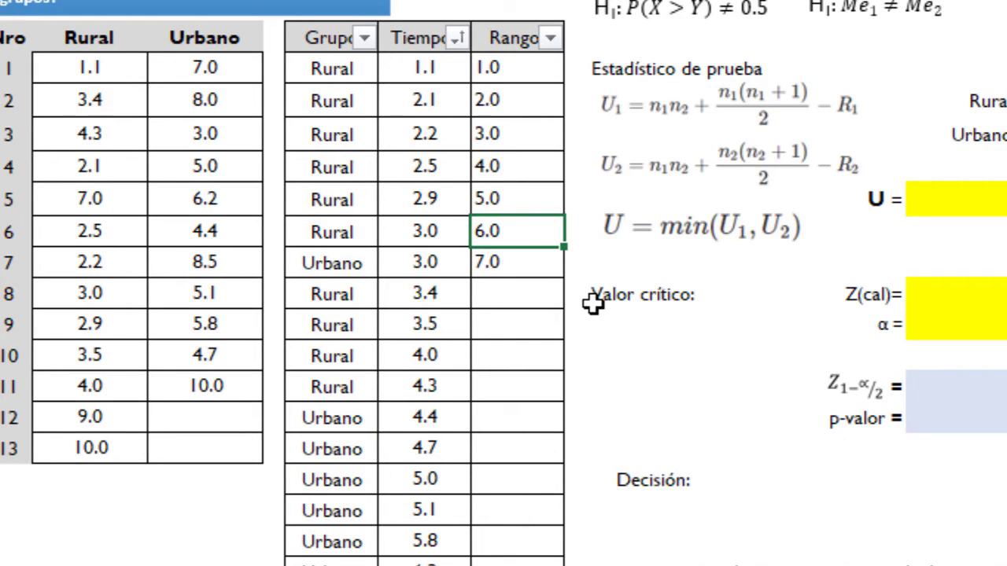
left_click_drag(499, 231, 497, 256)
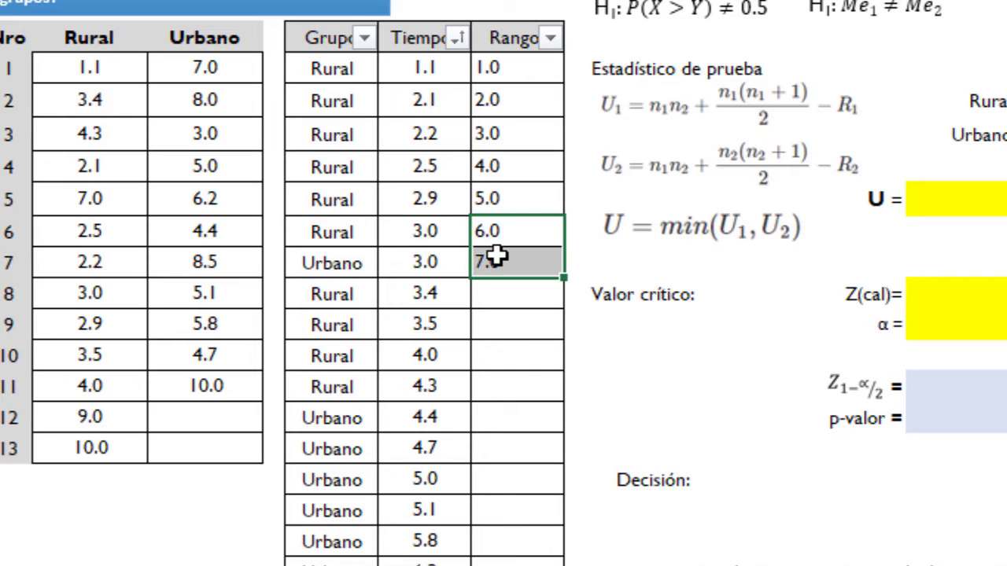
left_click(514, 232)
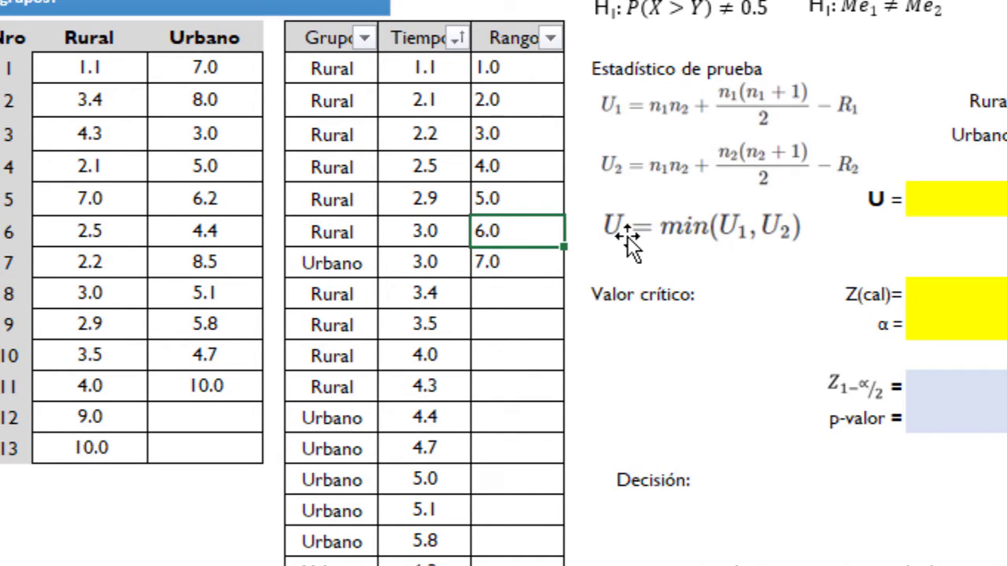
type("6.5")
key("Return")
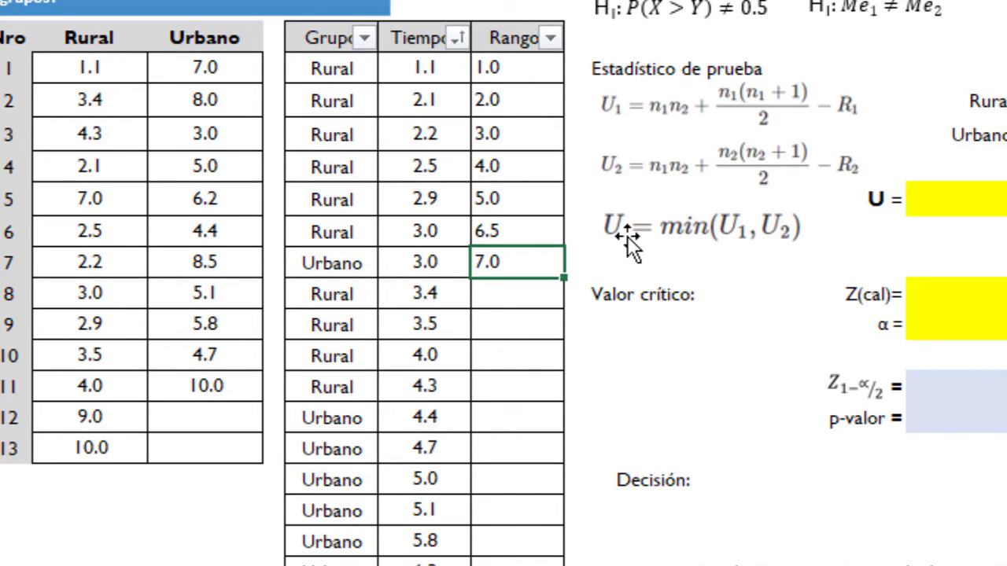
type("6.5")
key("Return")
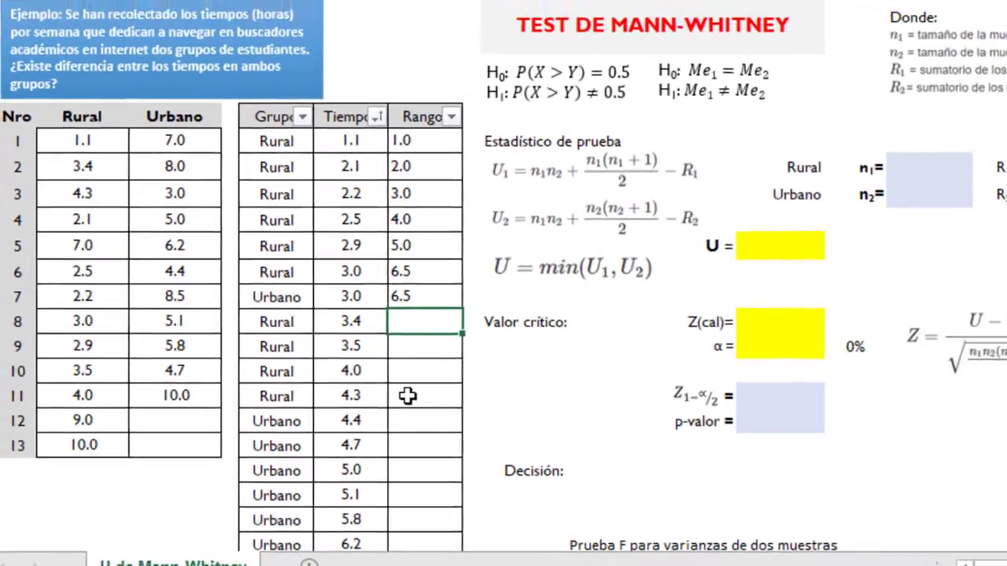
- Clear the manually entered ranks from G6:G12
scroll(291, 434, "down", 2)
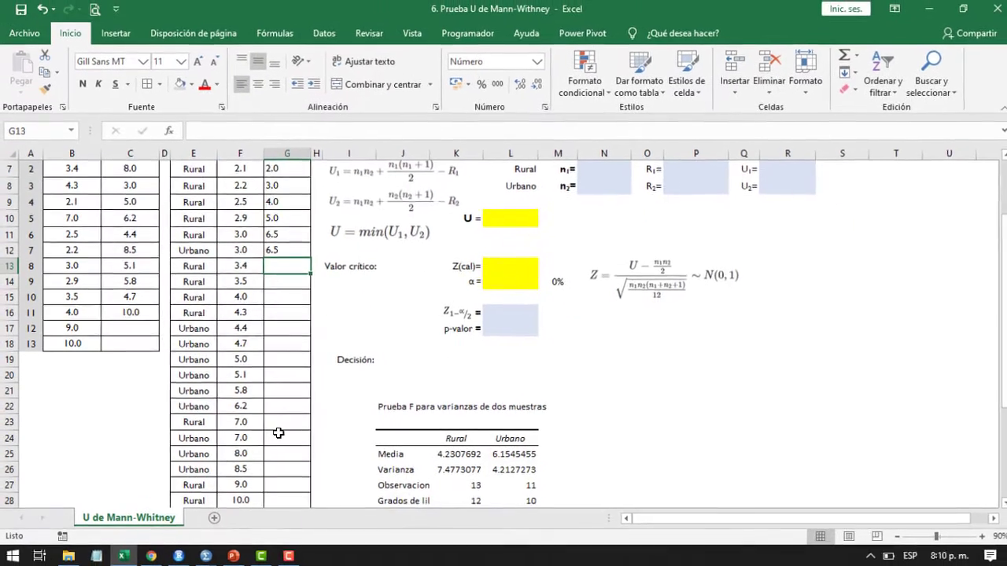
scroll(285, 409, "up", 3)
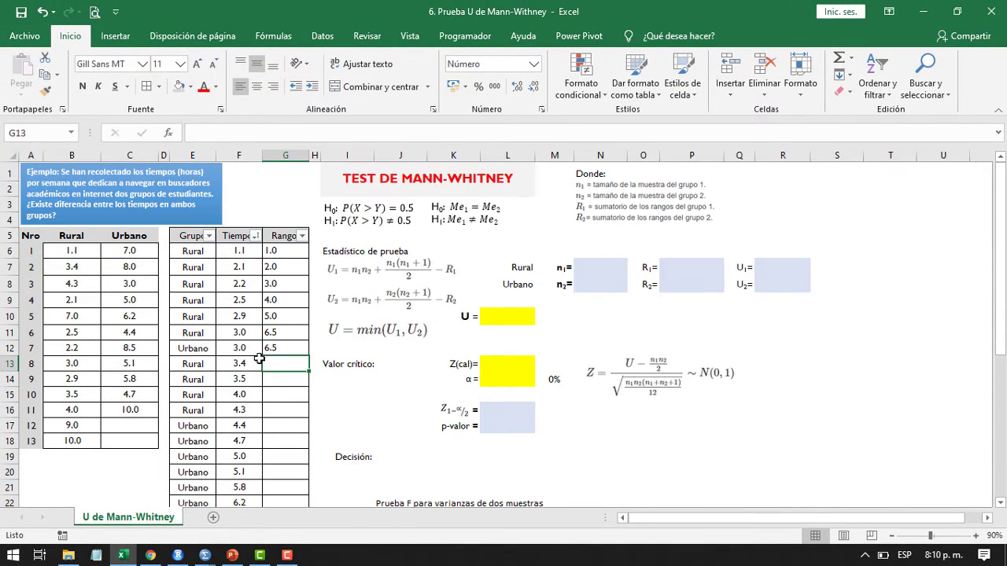
left_click(281, 251)
left_click_drag(280, 250, 283, 349)
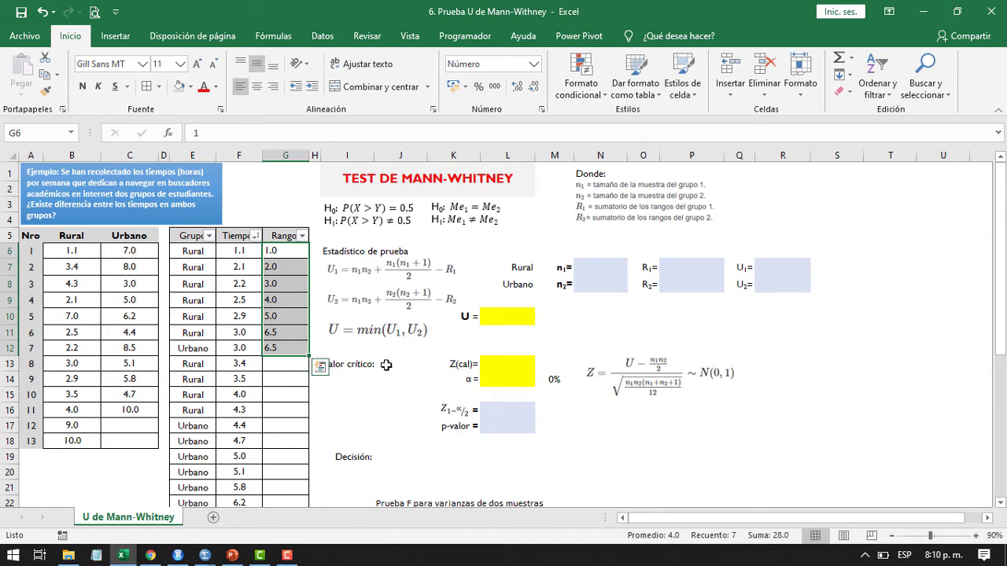
key("Delete")
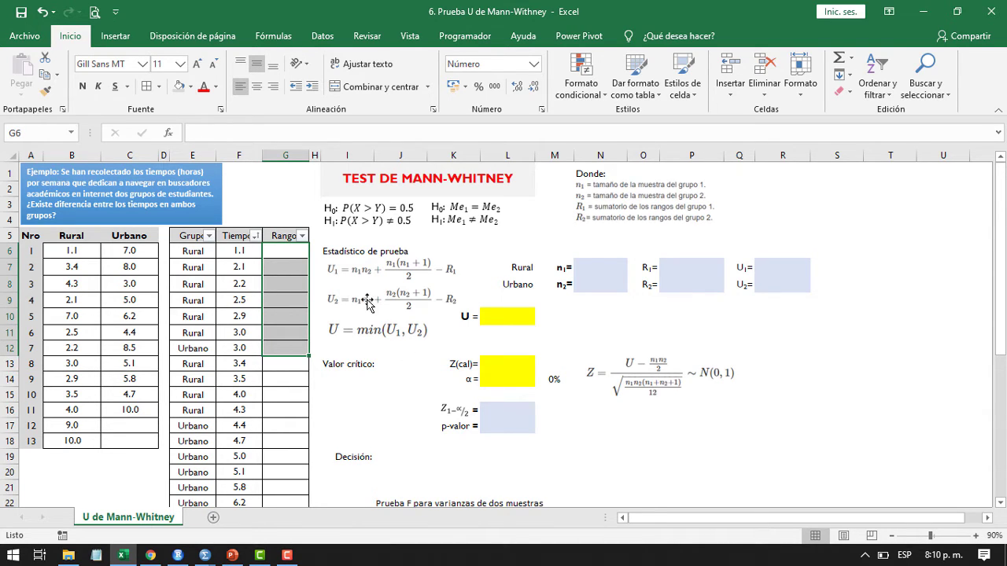
- Enter the average-rank formula =JERARQUIA.MEDIA(F6;$F$6:$F$29;1) in G6, ranking the first time in ascending order against all Tiempos values
left_click(285, 250)
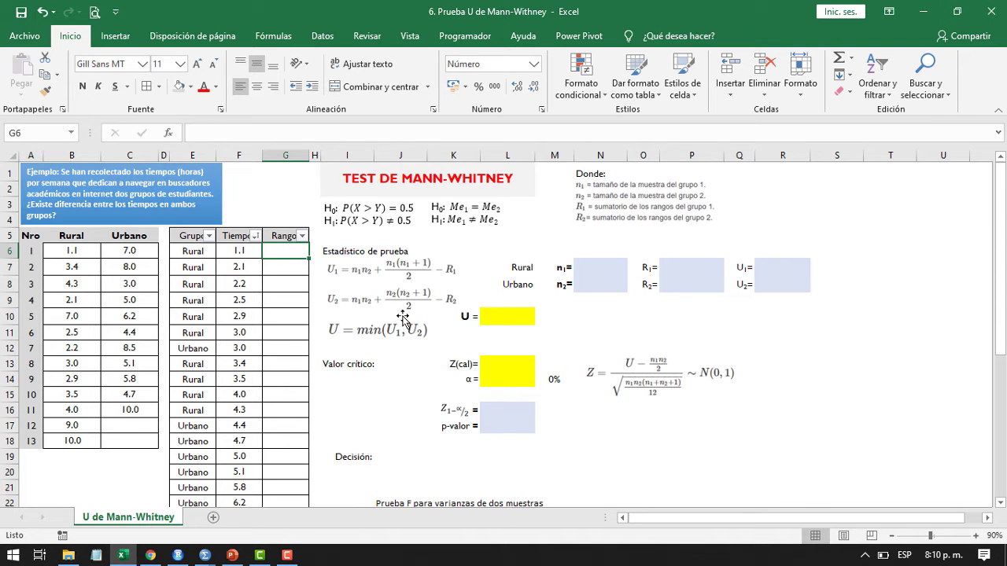
type("=")
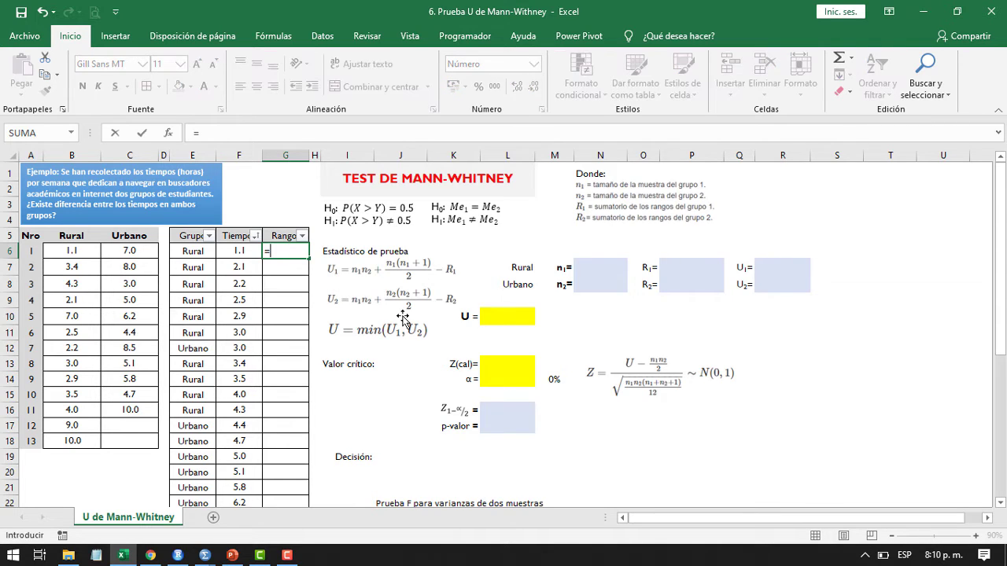
type("je")
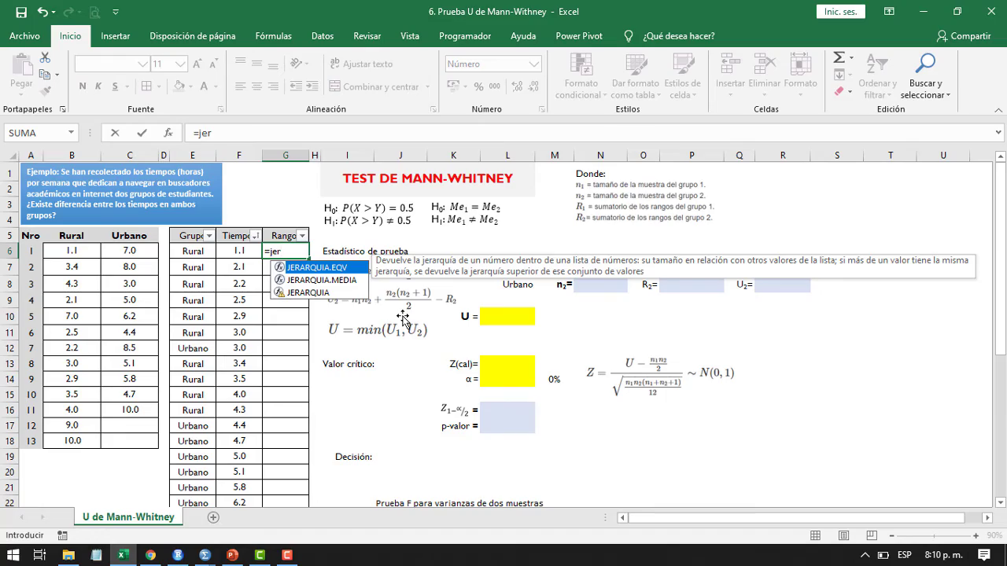
type("r")
left_click(338, 280)
double_click(338, 280)
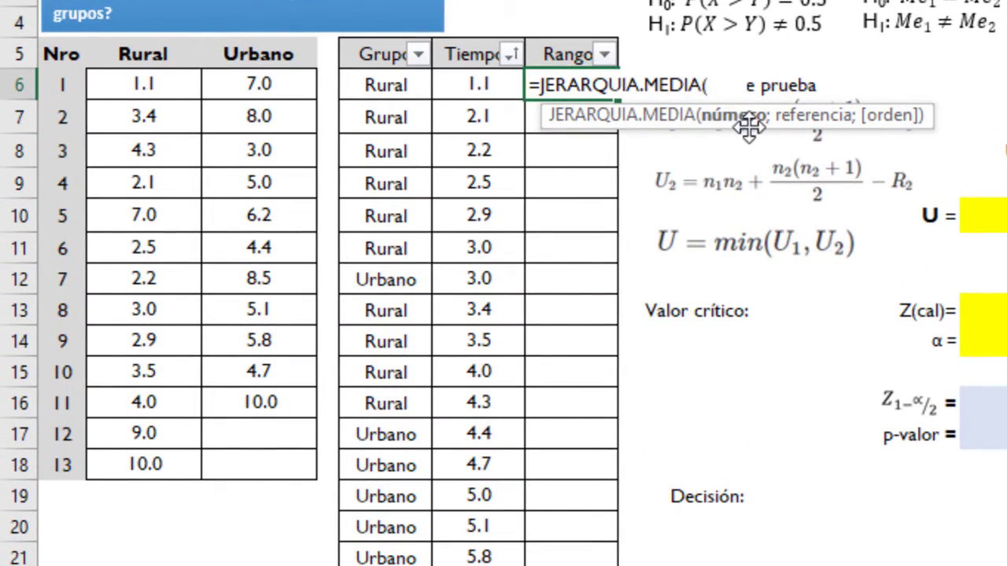
left_click(490, 84)
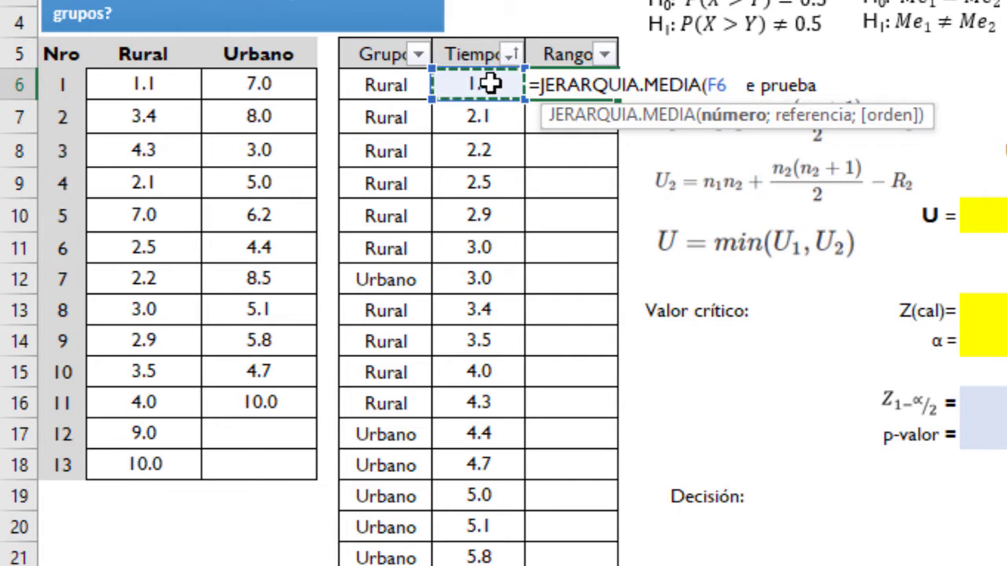
type(";")
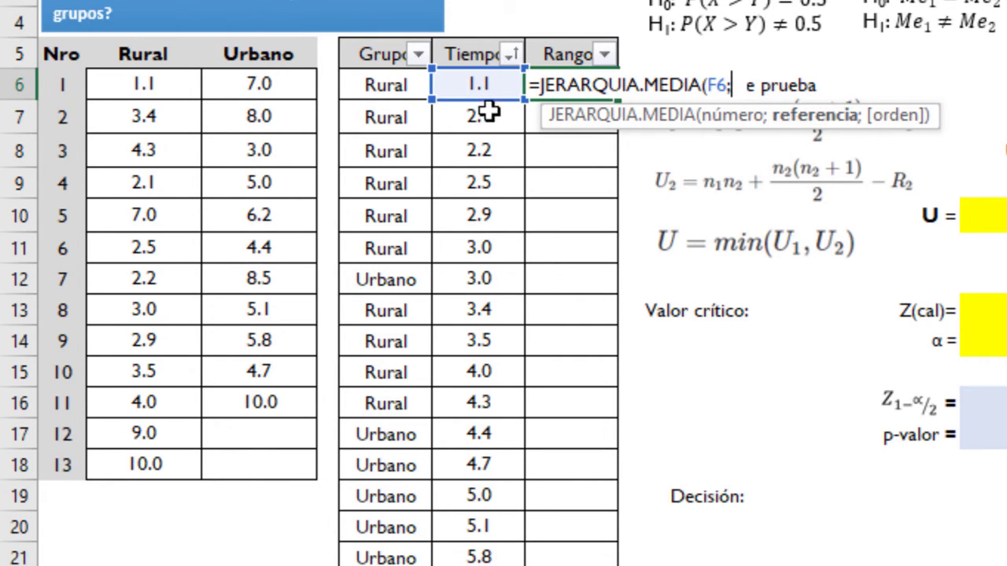
left_click(465, 83)
key("ctrl+shift+Down")
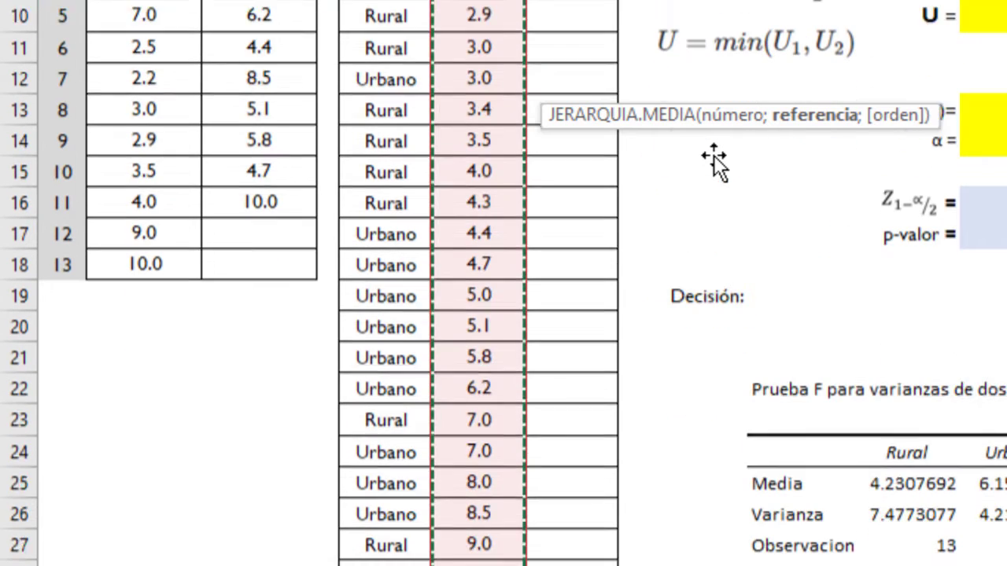
scroll(676, 169, "up", 2)
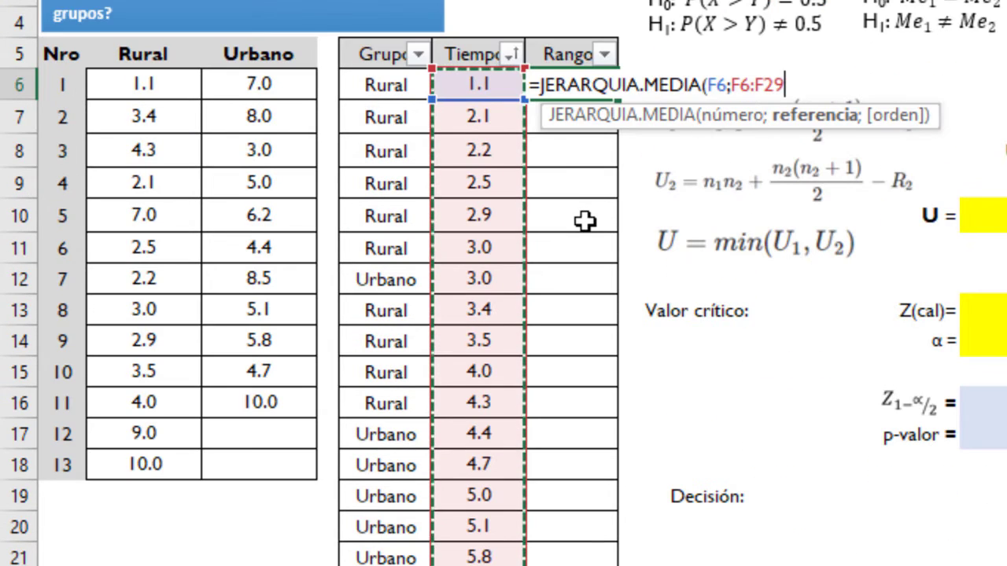
key("F4")
type(",")
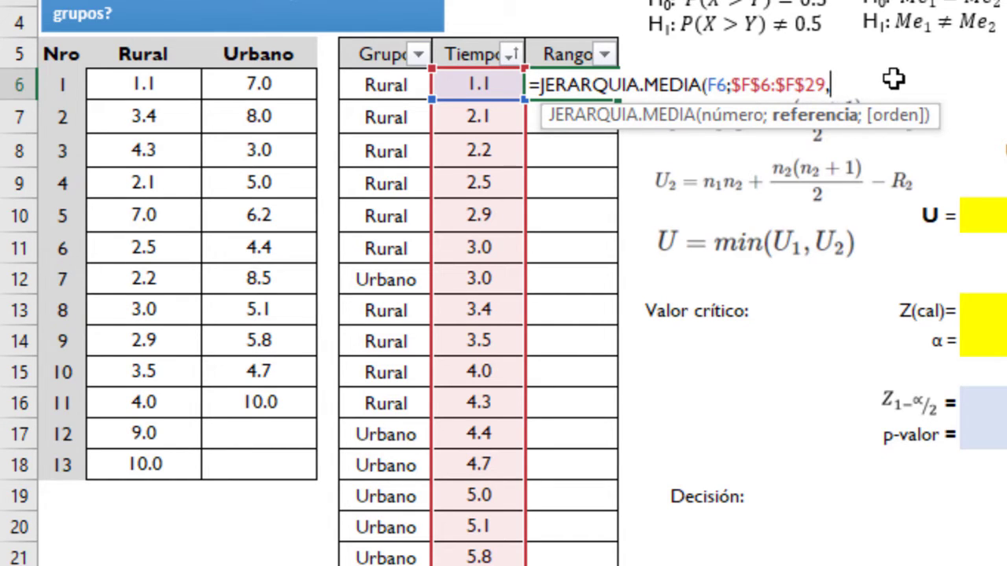
key("BackSpace")
type(";")
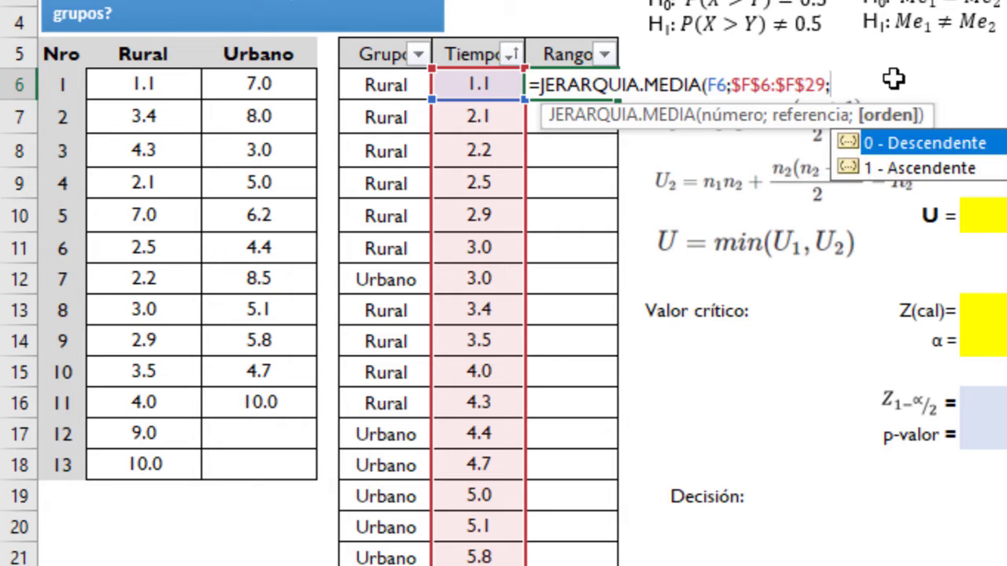
double_click(892, 166)
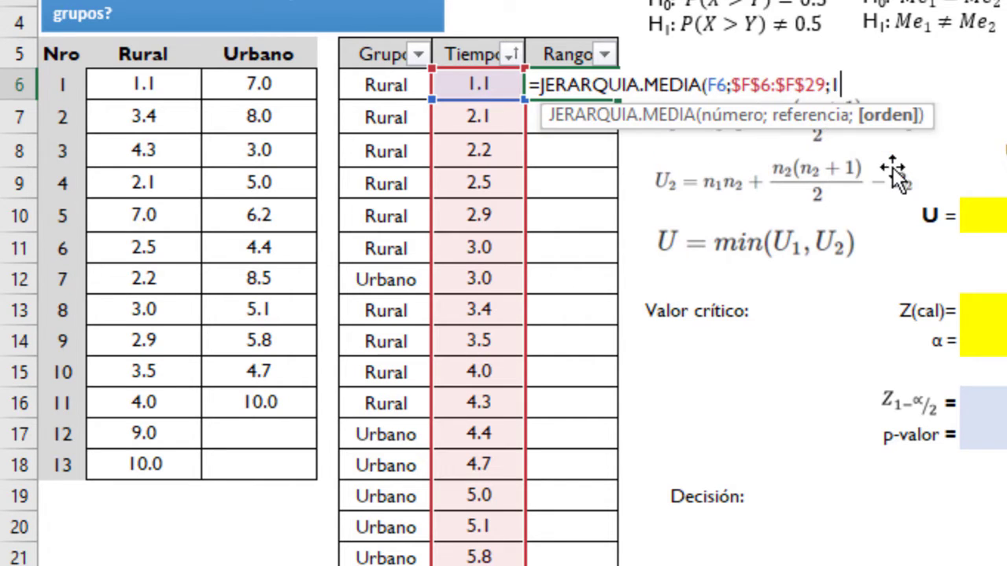
type(")")
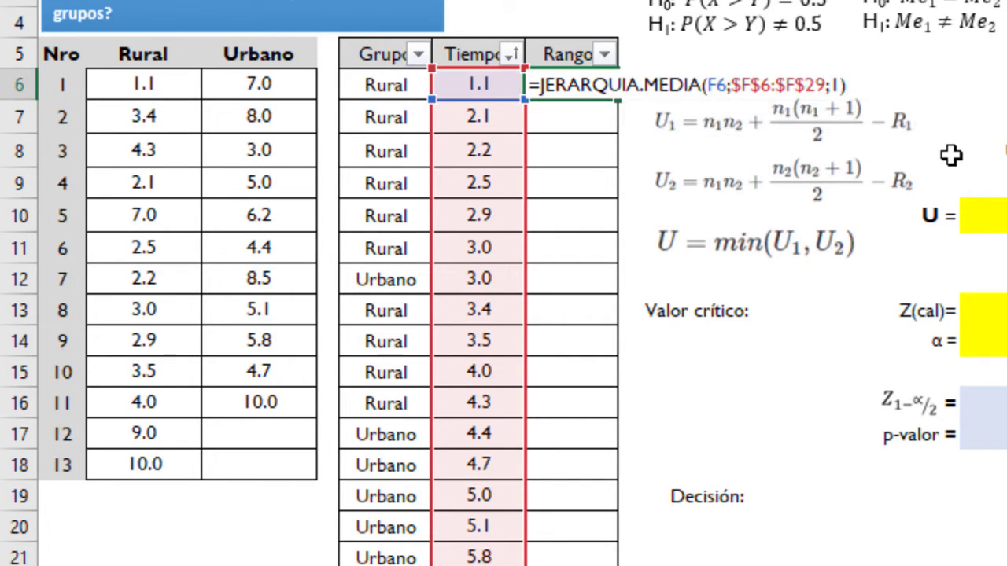
key("Return")
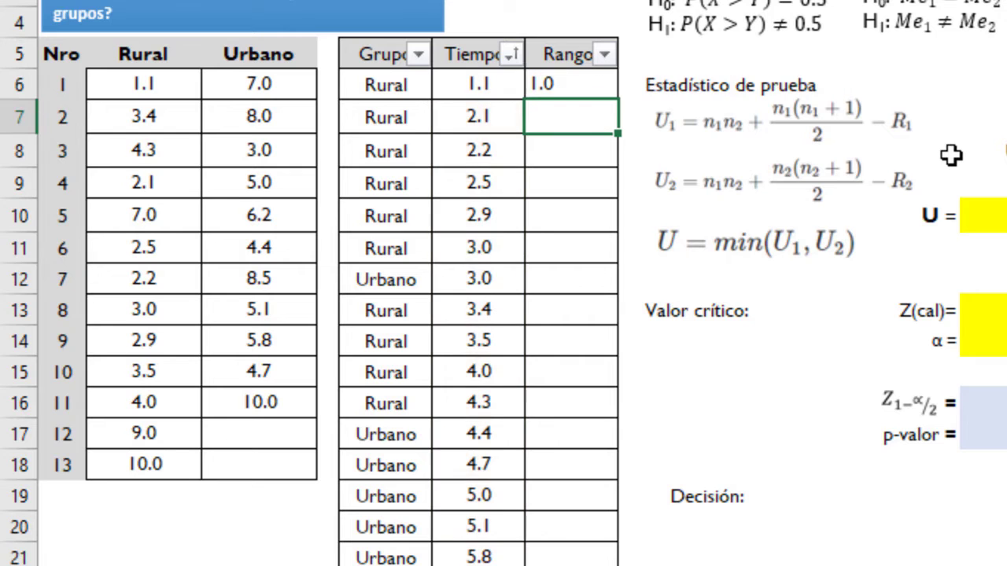
- Fill the average-rank formula from G6 down through G29 and check the ranks of the tied 3.0 and 7.0 times
left_click(599, 81)
double_click(621, 103)
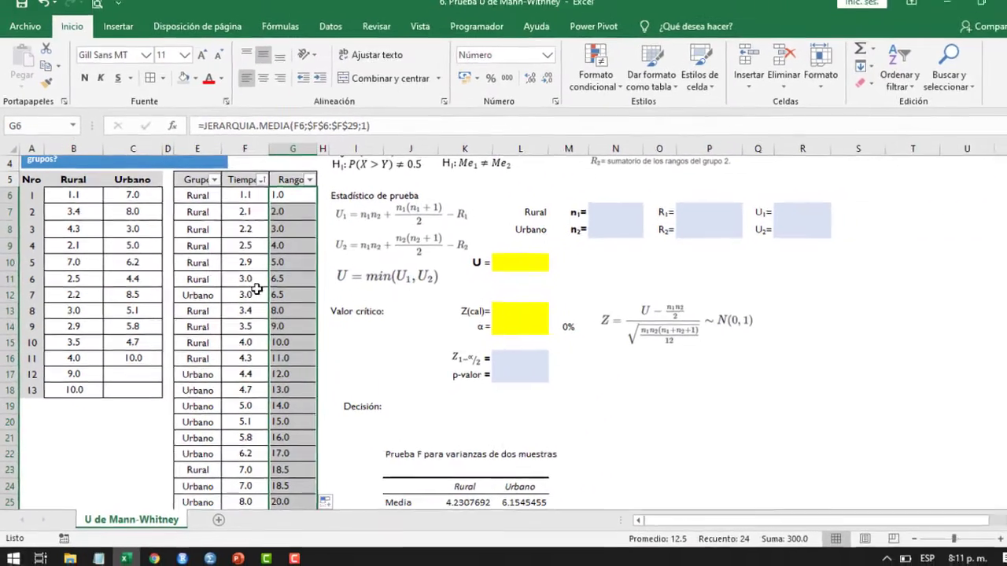
left_click(445, 9)
left_click_drag(248, 285, 285, 298)
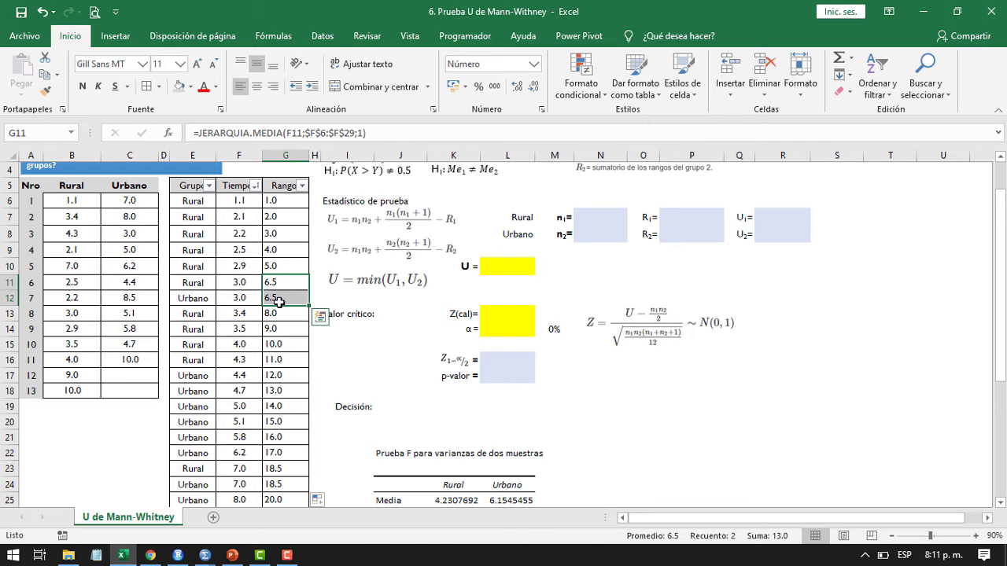
scroll(279, 308, "down", 2)
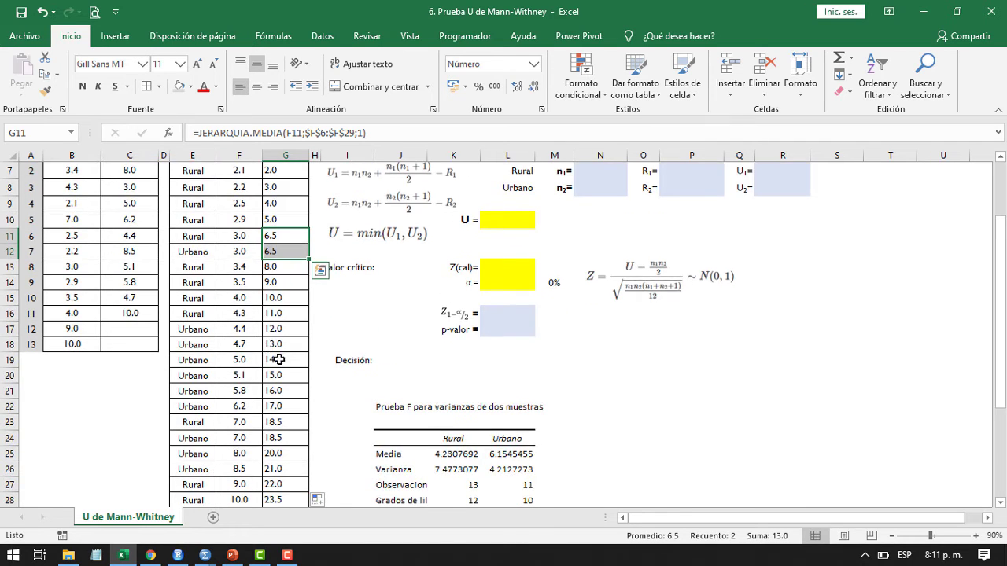
left_click_drag(249, 375, 245, 389)
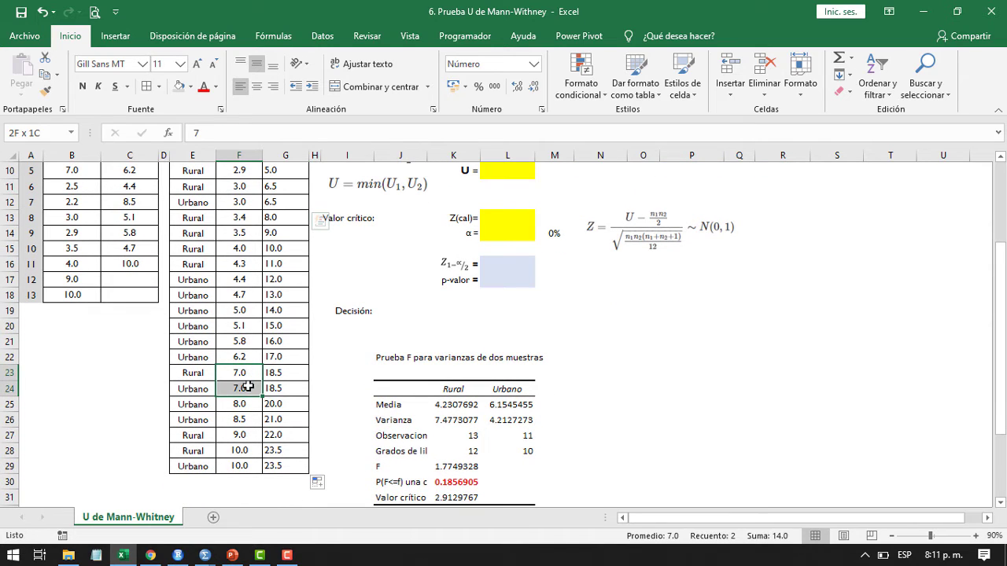
left_click(281, 372)
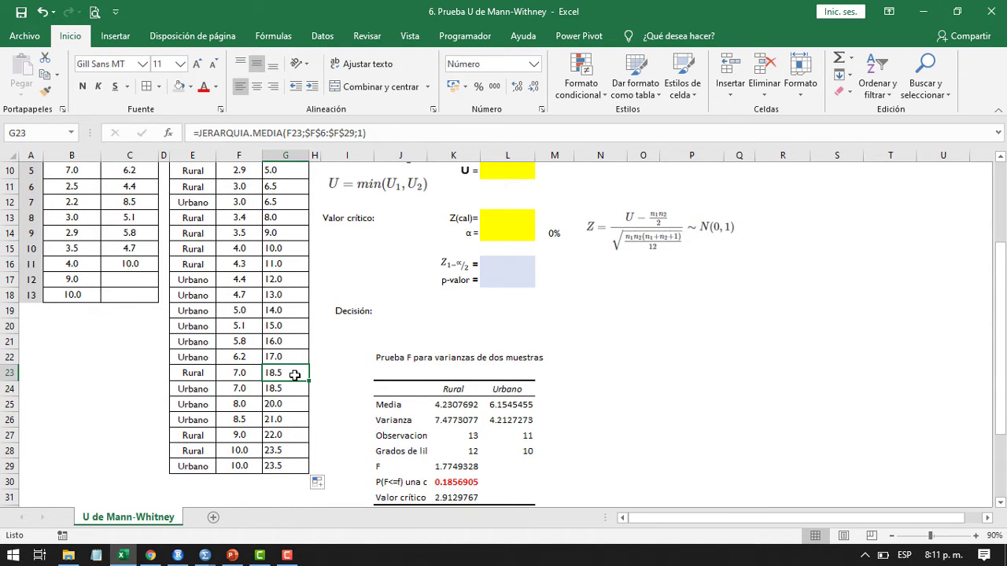
left_click(274, 388)
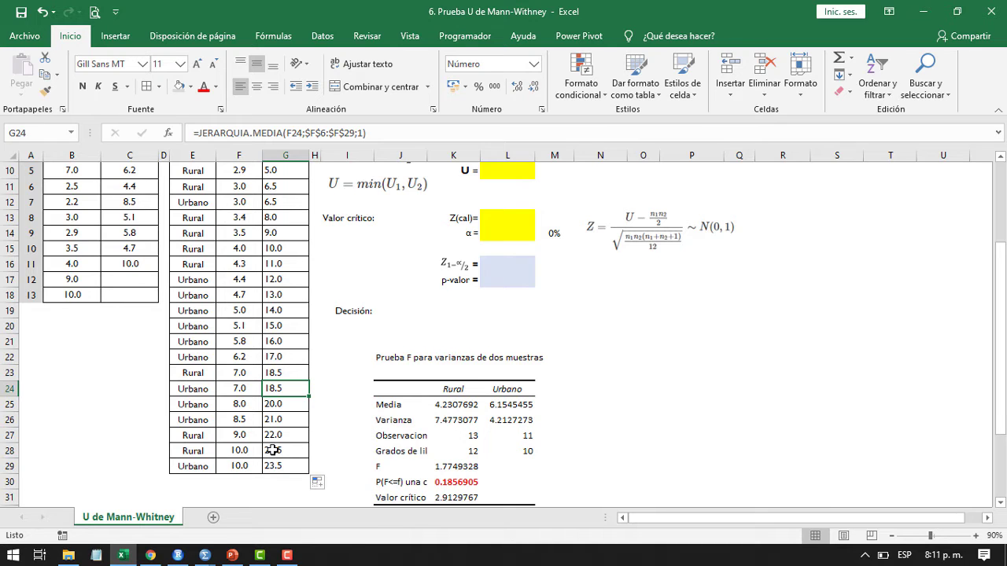
- Sort the stacked data by Grupo from A to Z so the Rural rows precede the Urbano rows
scroll(273, 450, "up", 3)
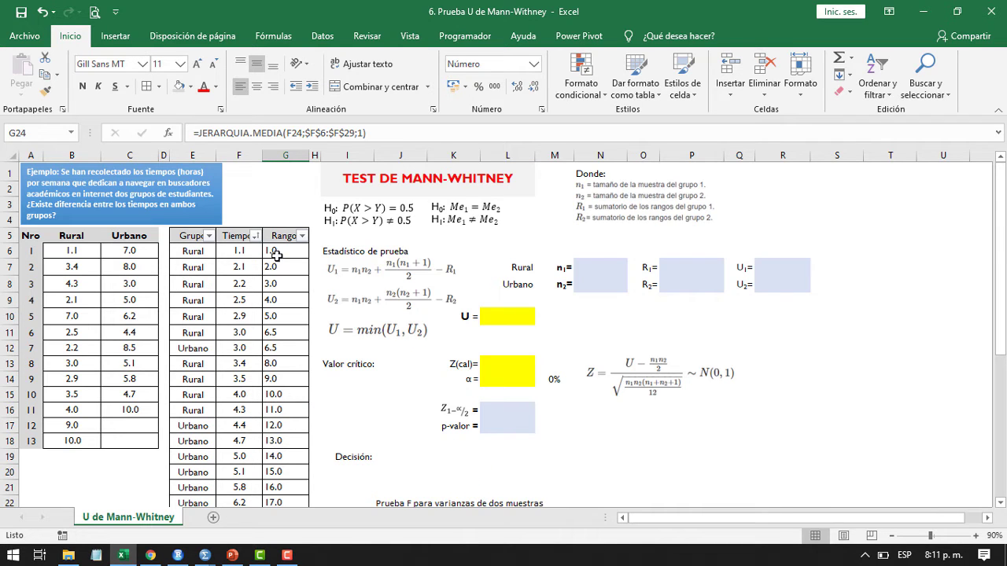
left_click(209, 236)
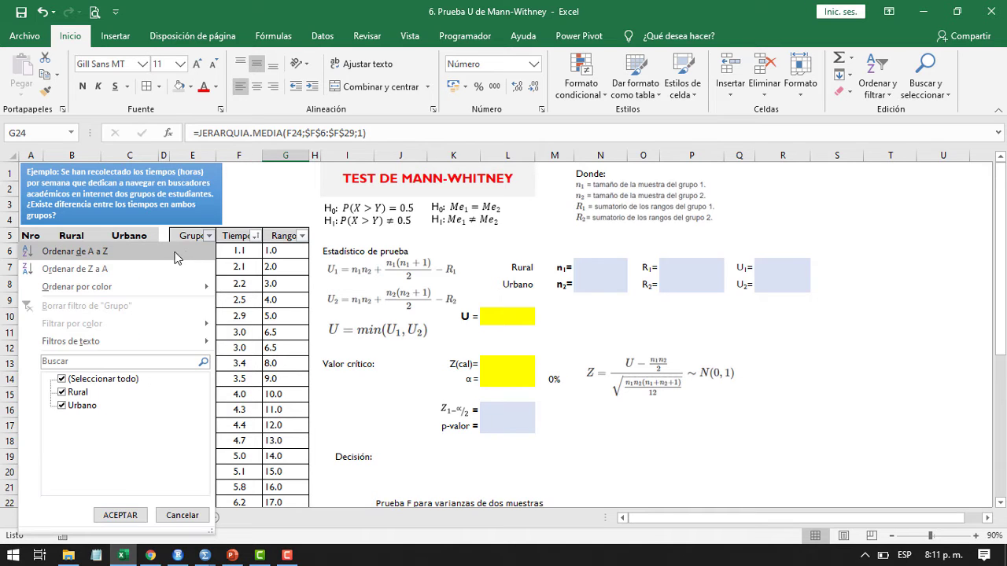
left_click(174, 252)
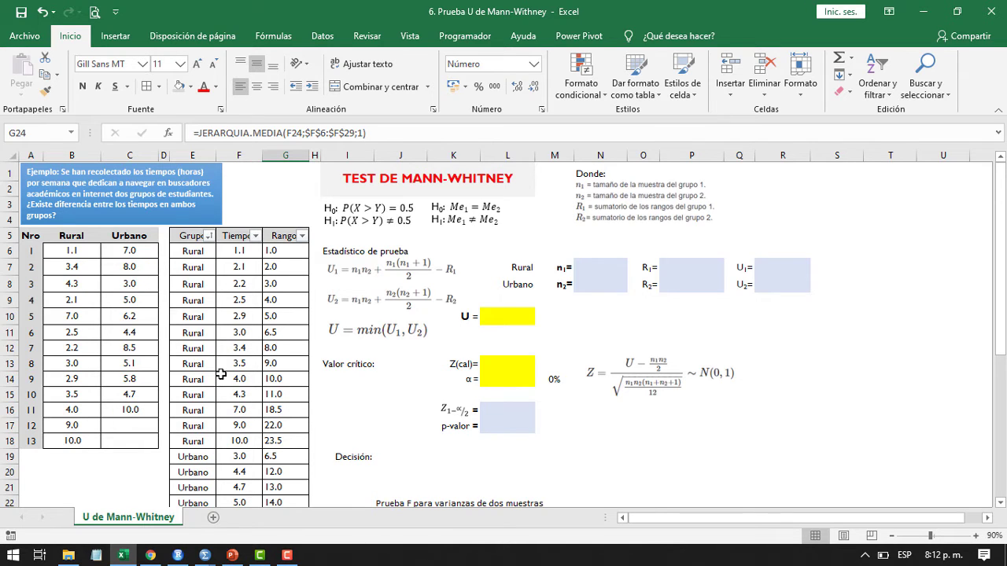
scroll(233, 347, "down", 1)
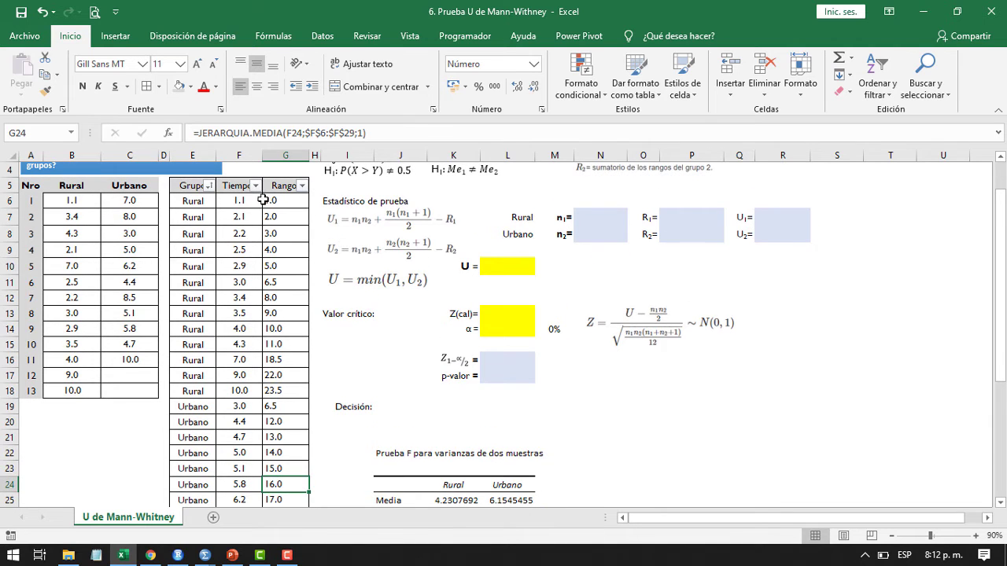
scroll(284, 354, "up", 1)
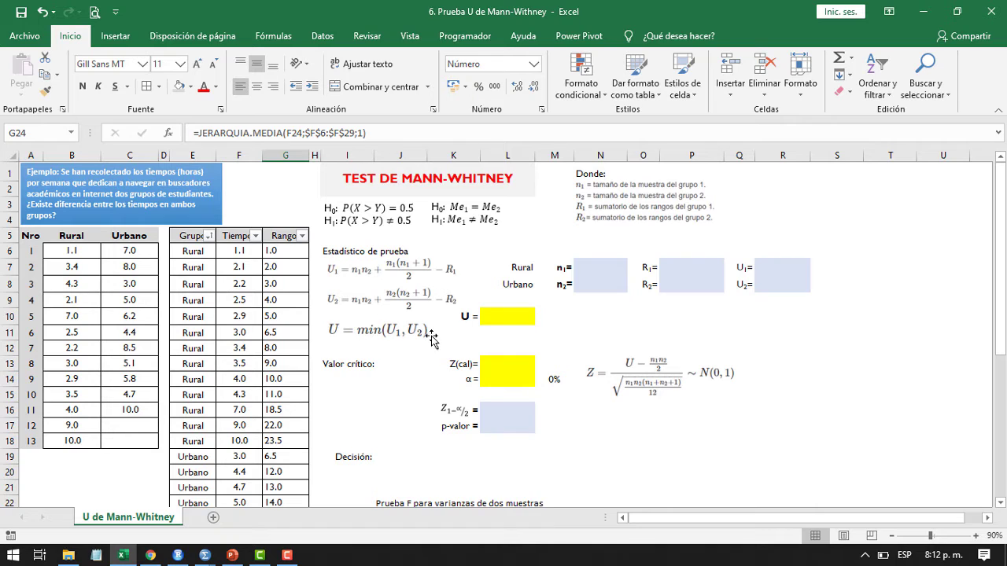
- Enter =CONTAR.SI($E$6:$E$29;L7) in N7 to count the Rural observations as n1
left_click(593, 267)
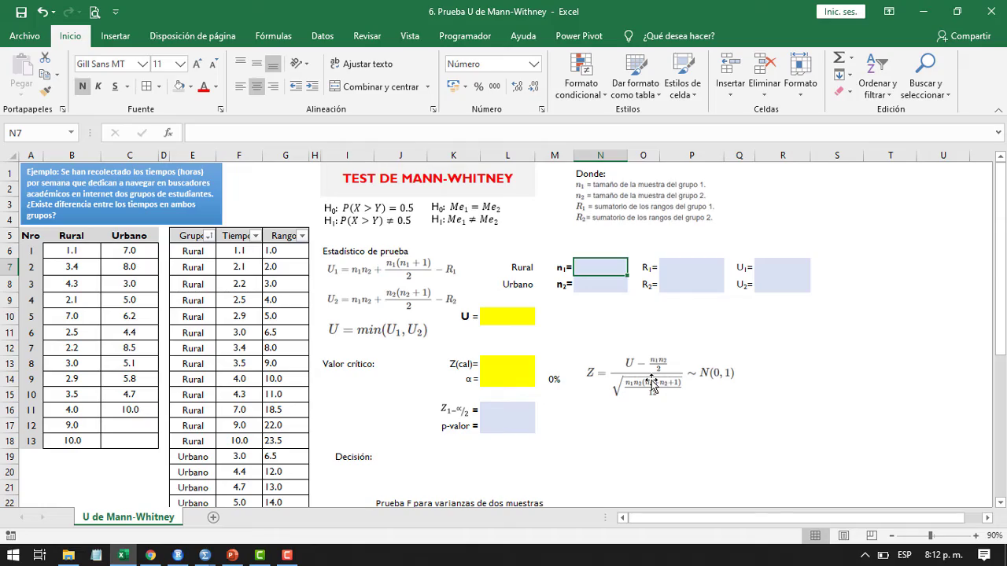
type("=con")
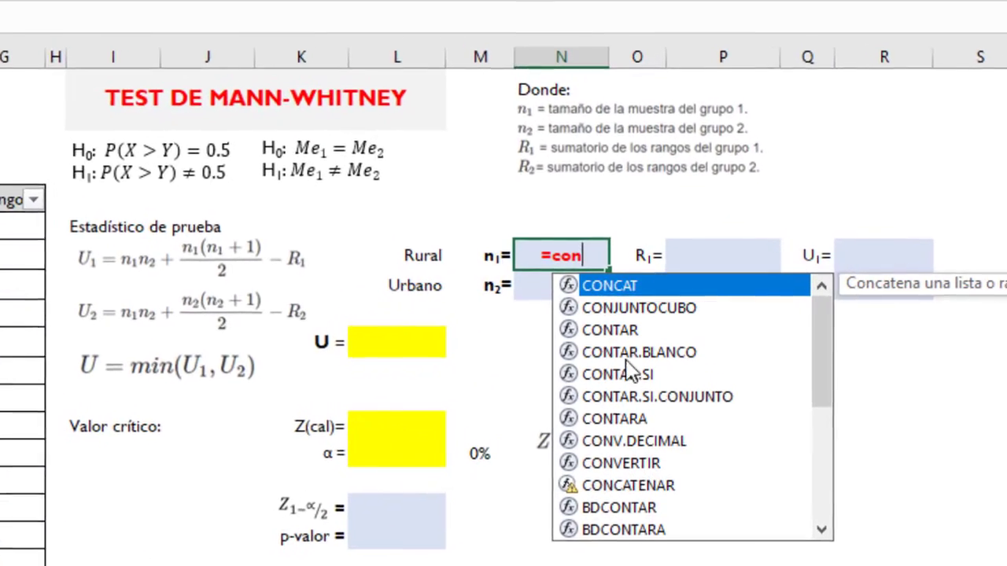
double_click(616, 382)
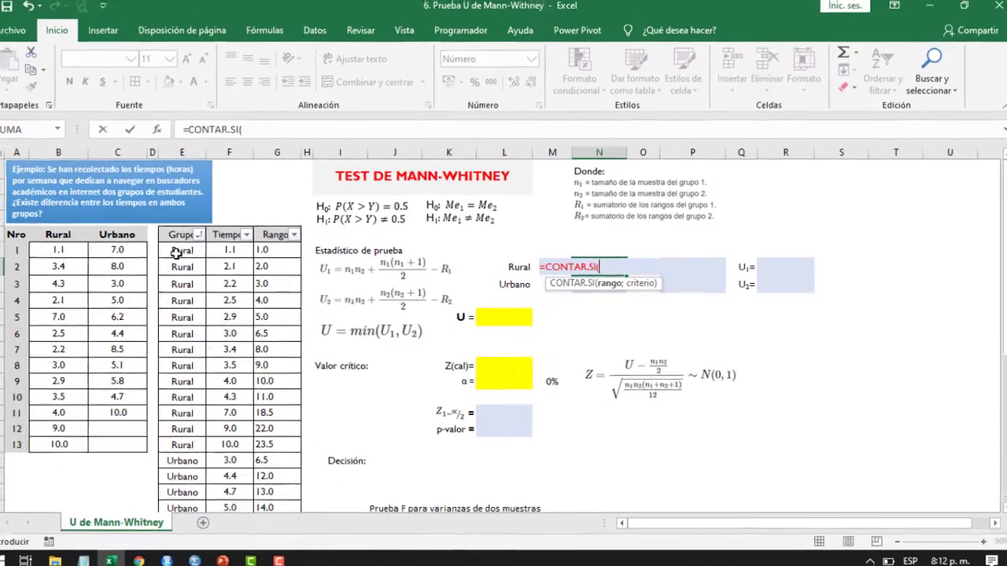
left_click_drag(178, 252, 198, 499)
scroll(200, 453, "up", 3)
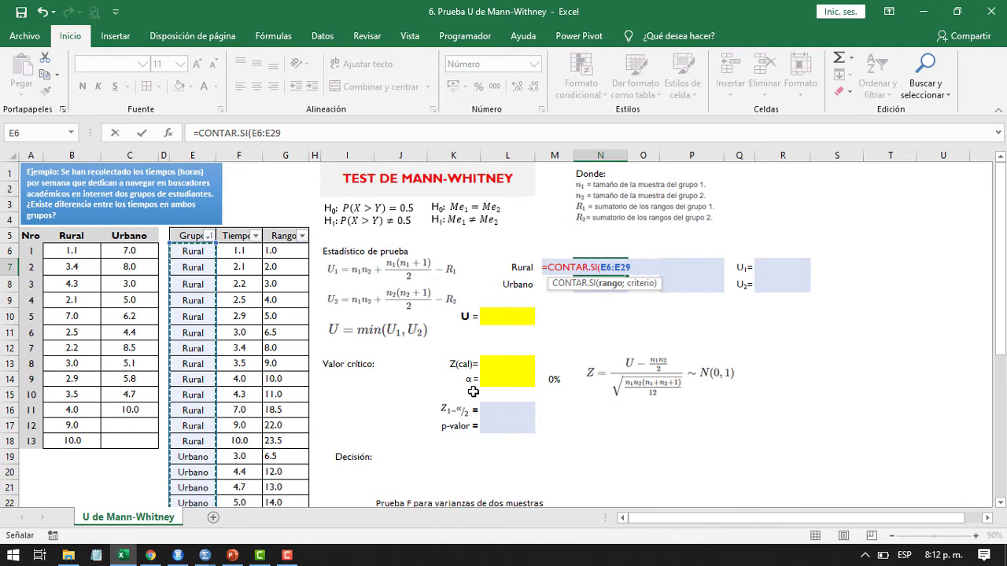
key("F4")
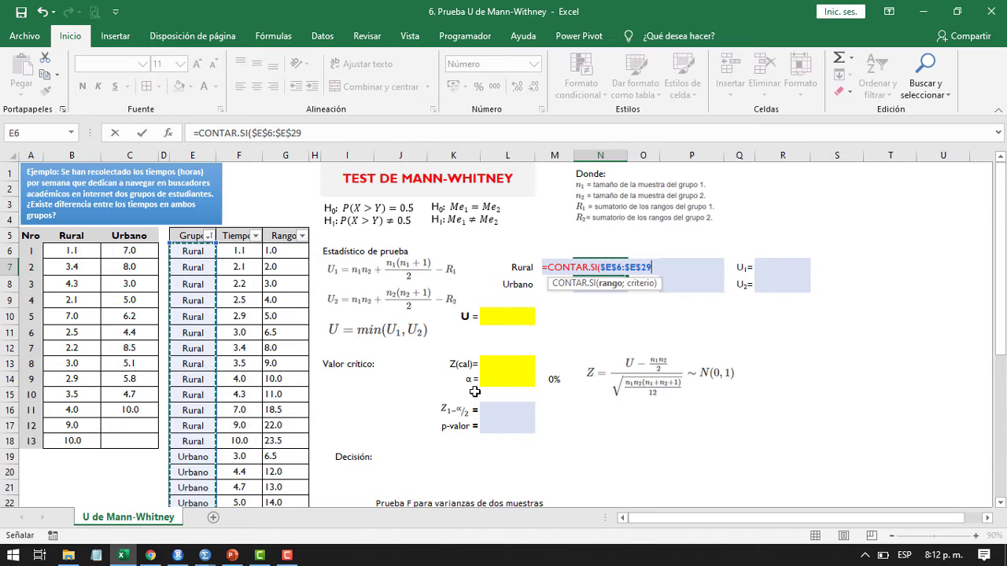
type(";")
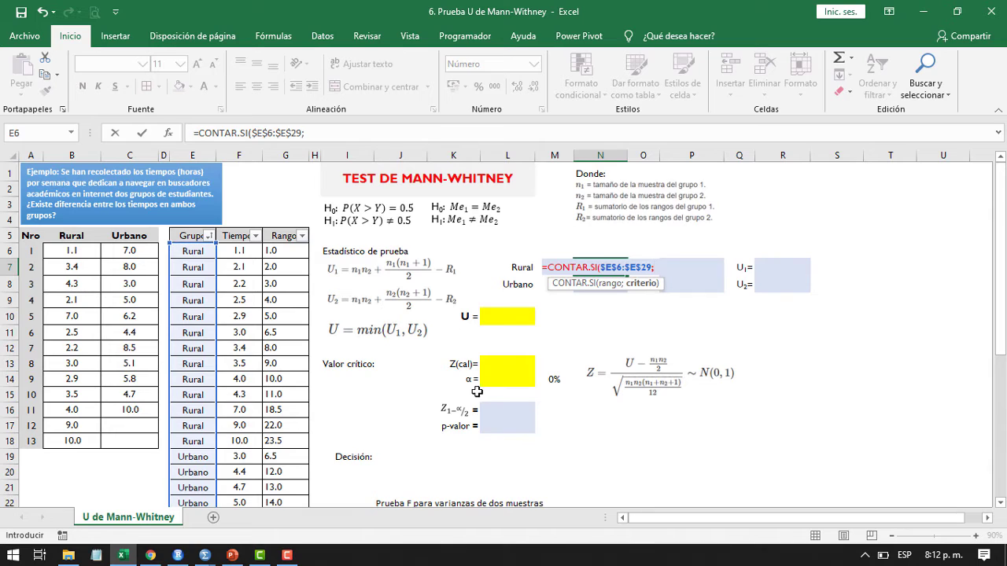
left_click(517, 266)
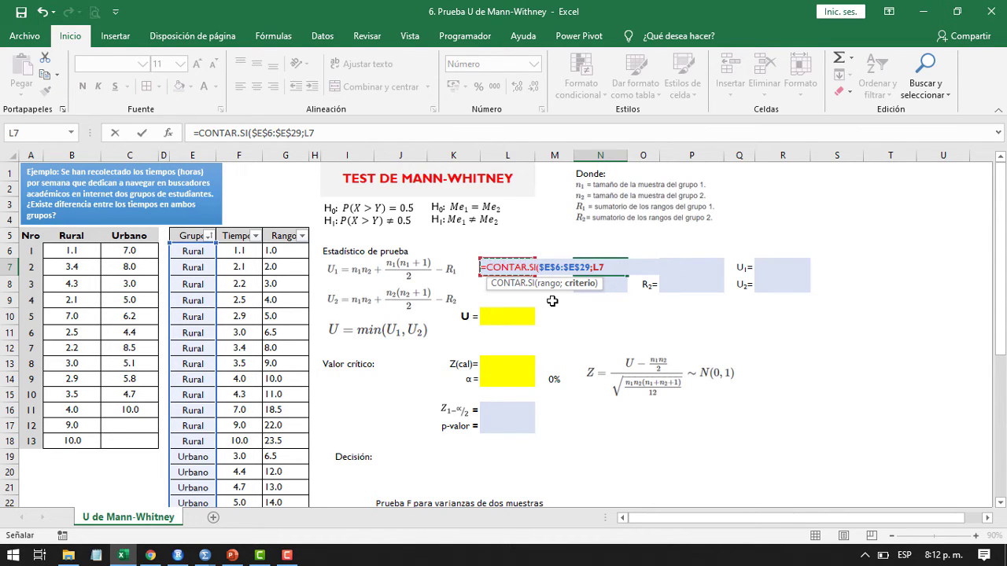
type(")")
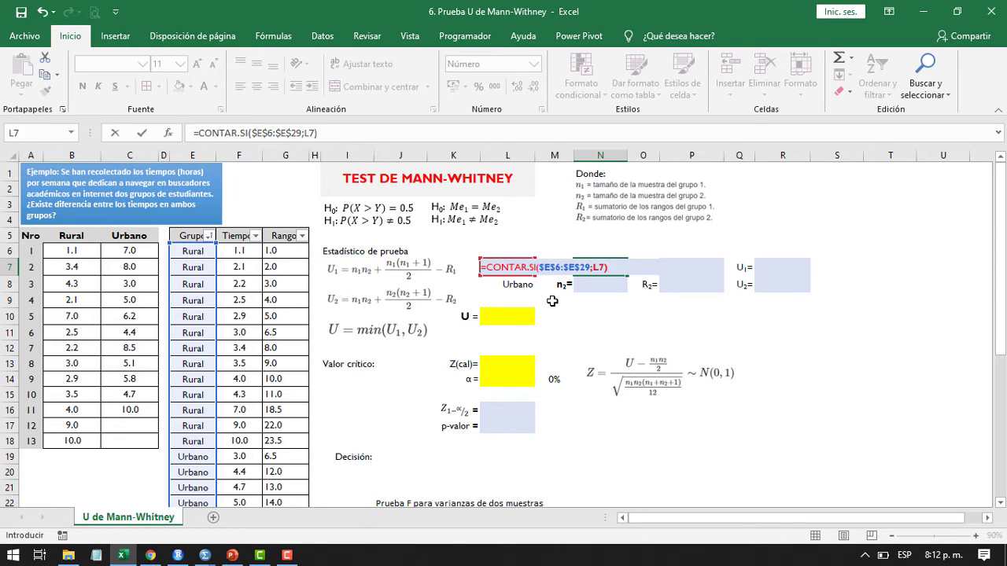
key("Return")
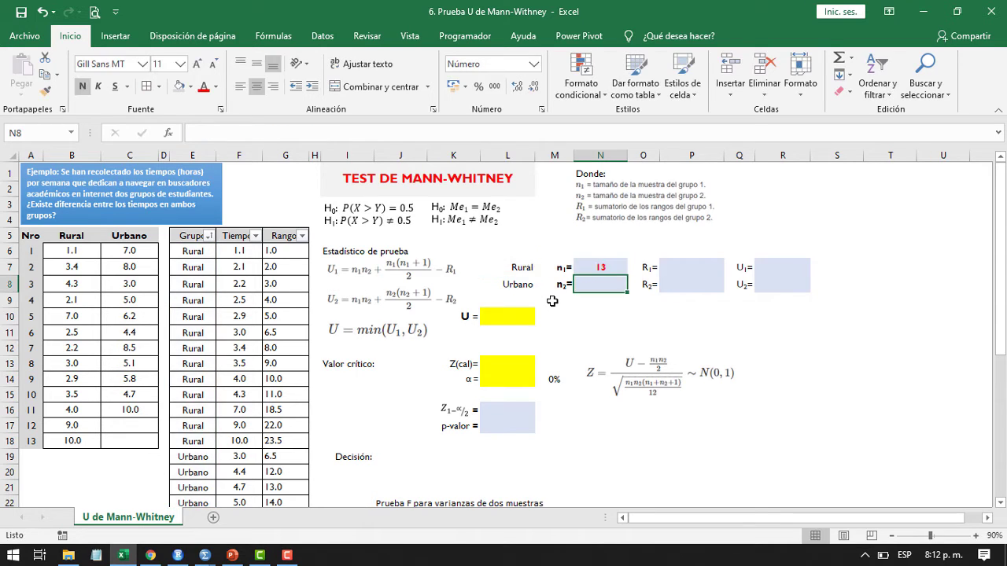
- Copy the count formula from N7 to N8 for Urbano and check both sample sizes against the original Rural and Urbano columns
left_click(600, 269)
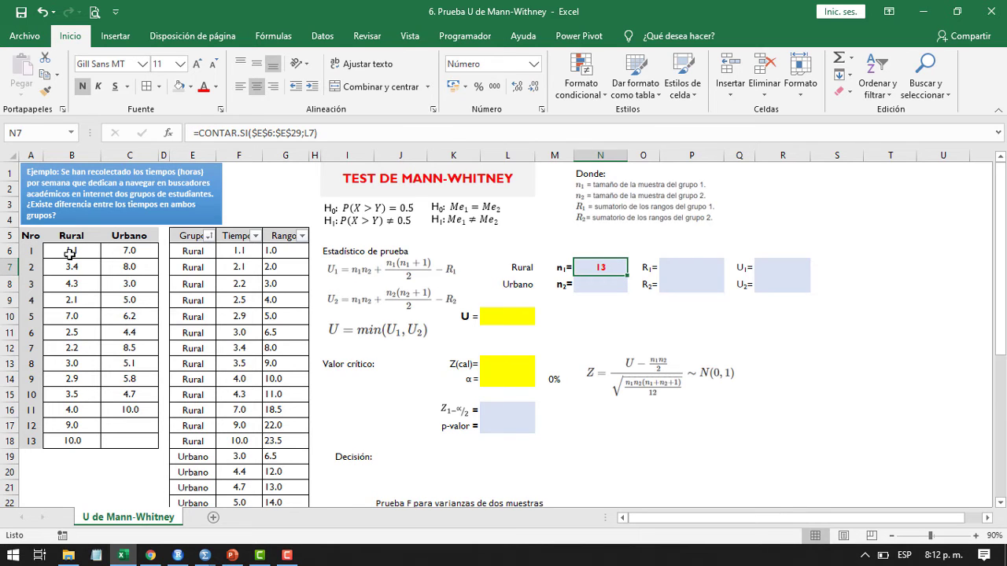
left_click_drag(70, 253, 71, 442)
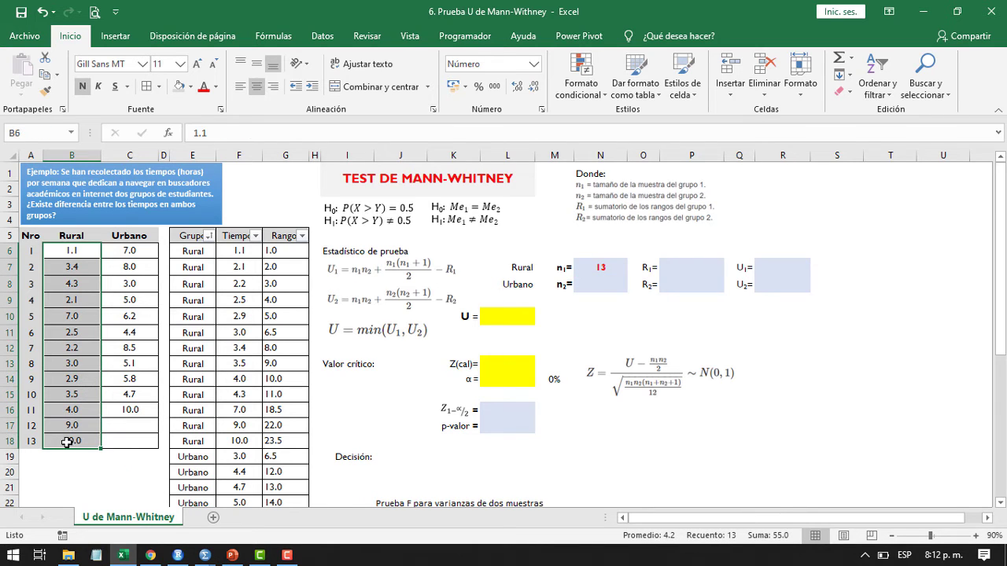
left_click(591, 283)
left_click(600, 267)
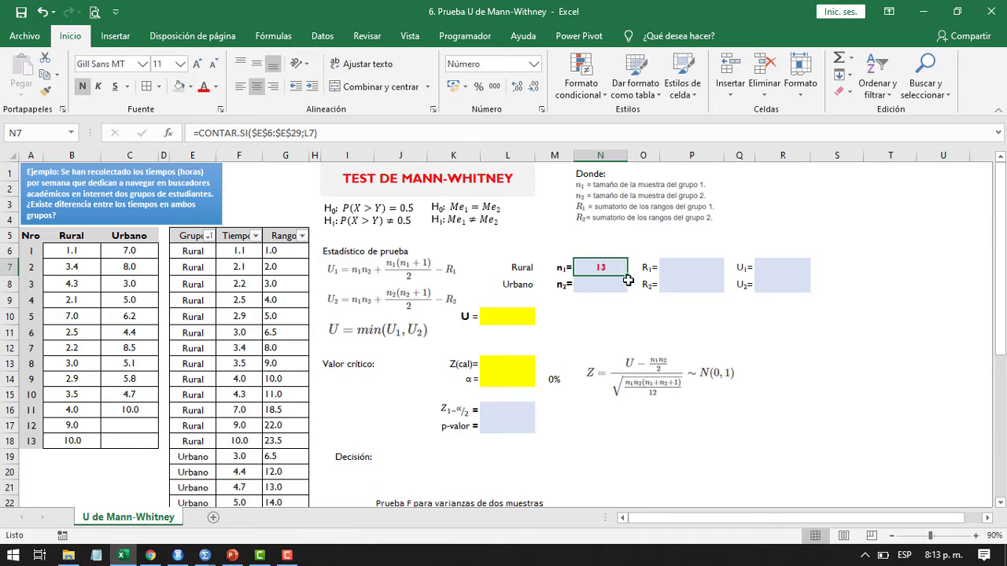
left_click_drag(627, 277, 602, 282)
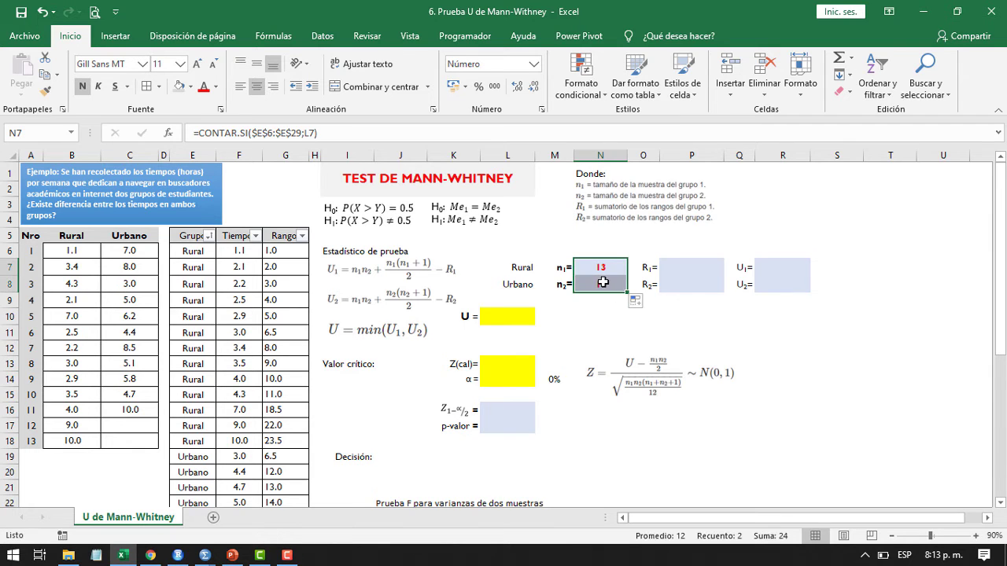
left_click(603, 282)
left_click_drag(126, 252, 129, 409)
- Start a SUMAR.SI formula in P7 for the Rural rank sum R1, with the absolute Grupo range $E$6:$E$29 as its criteria range
left_click(692, 269)
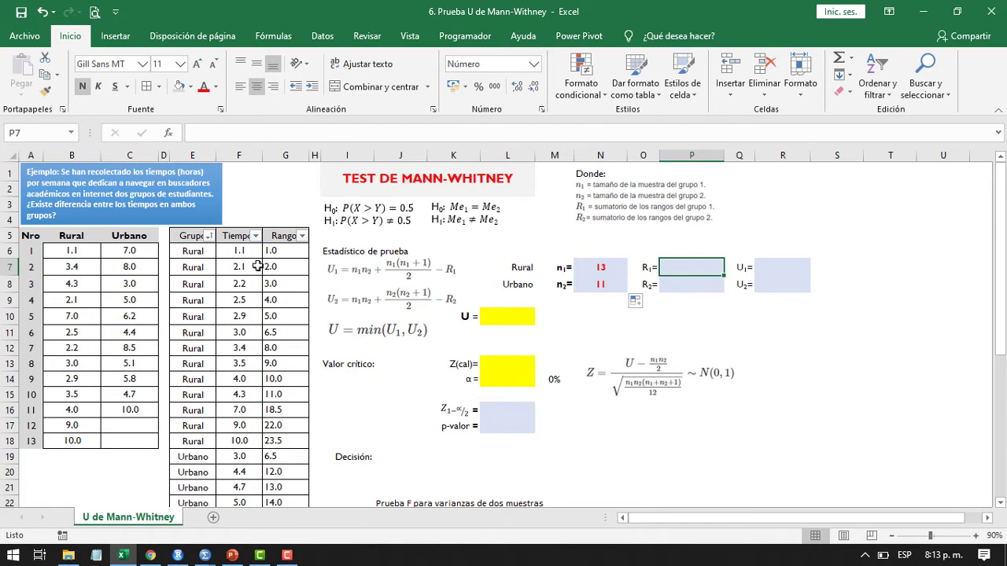
scroll(279, 354, "down", 2)
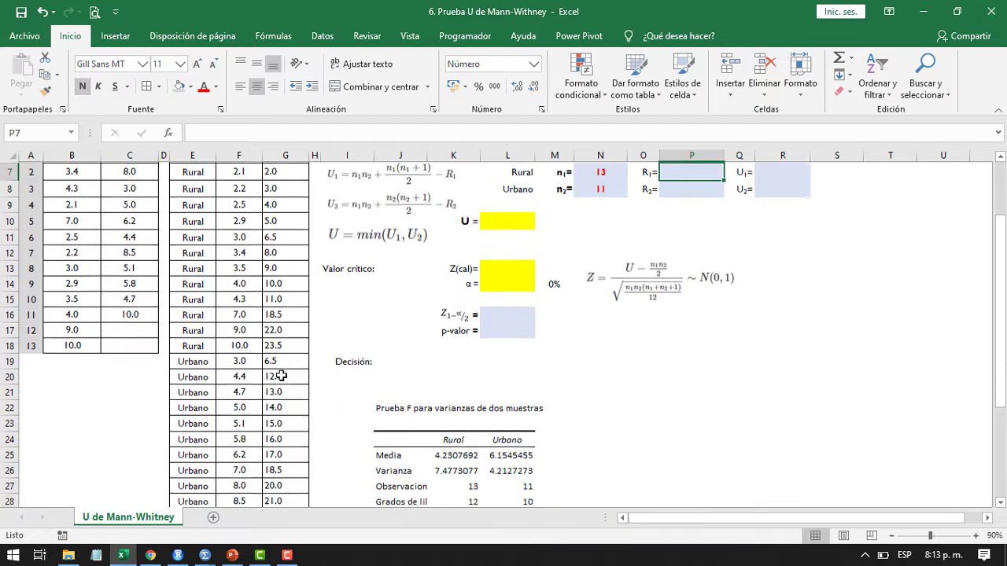
scroll(280, 365, "up", 2)
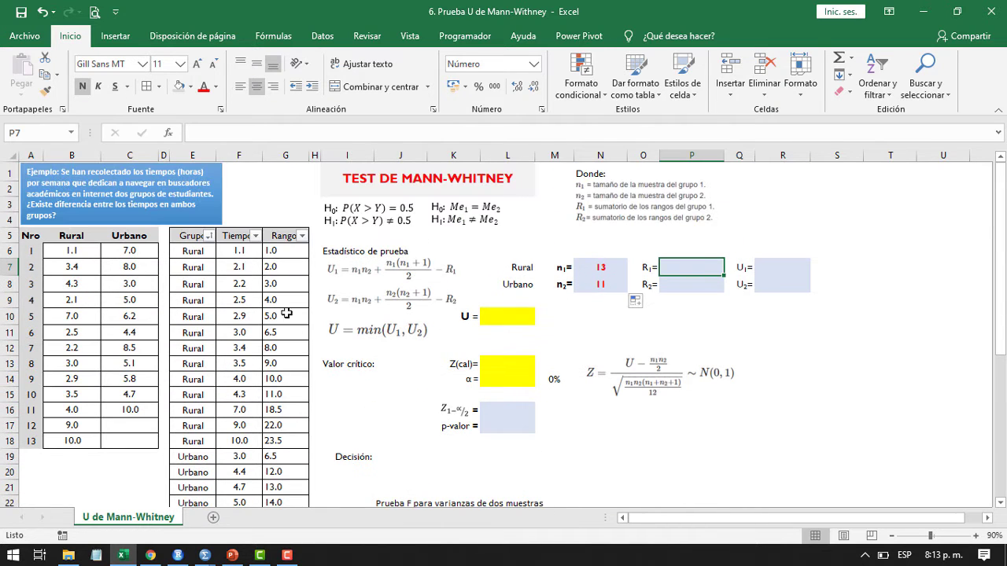
left_click_drag(277, 251, 280, 428)
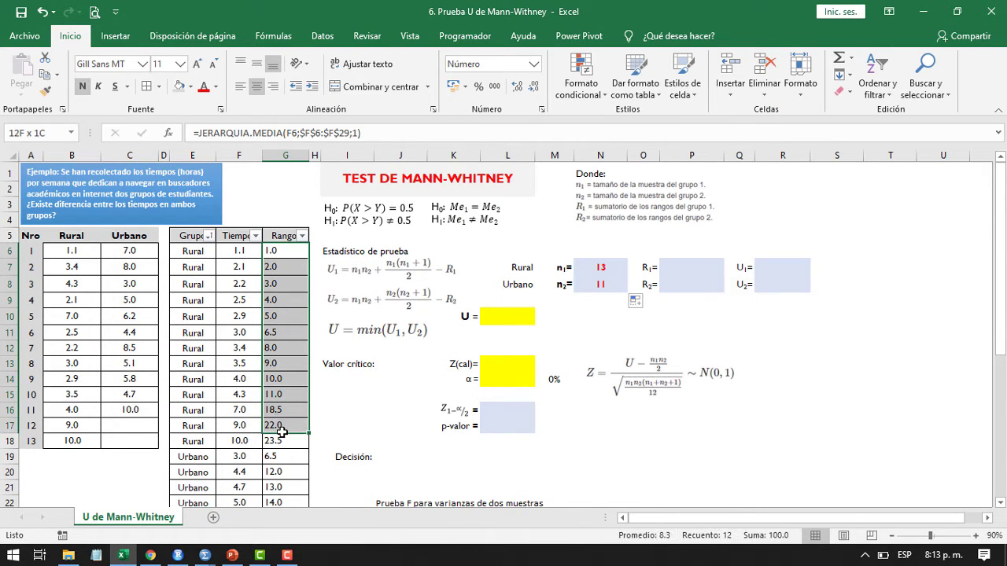
left_click(685, 269)
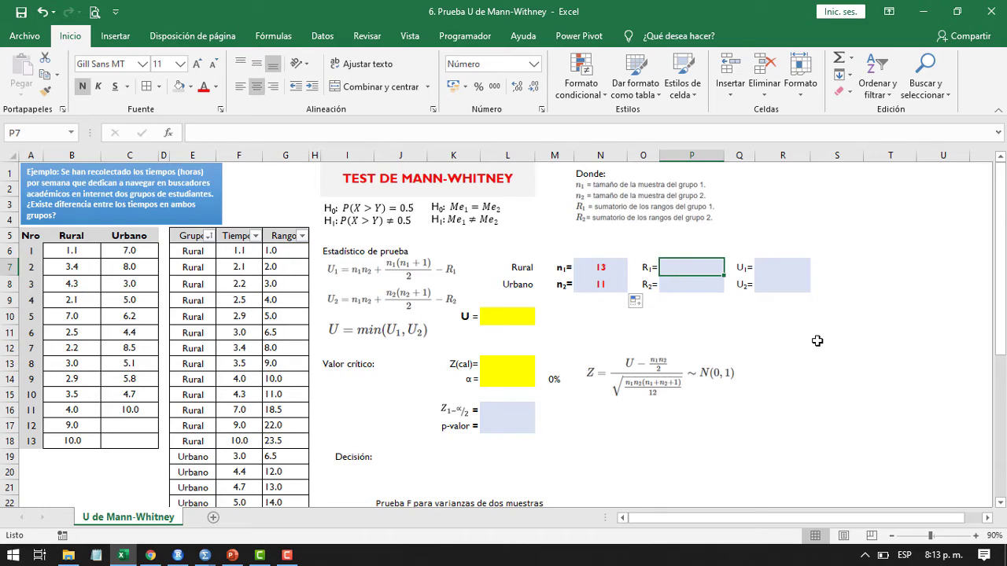
type("=s")
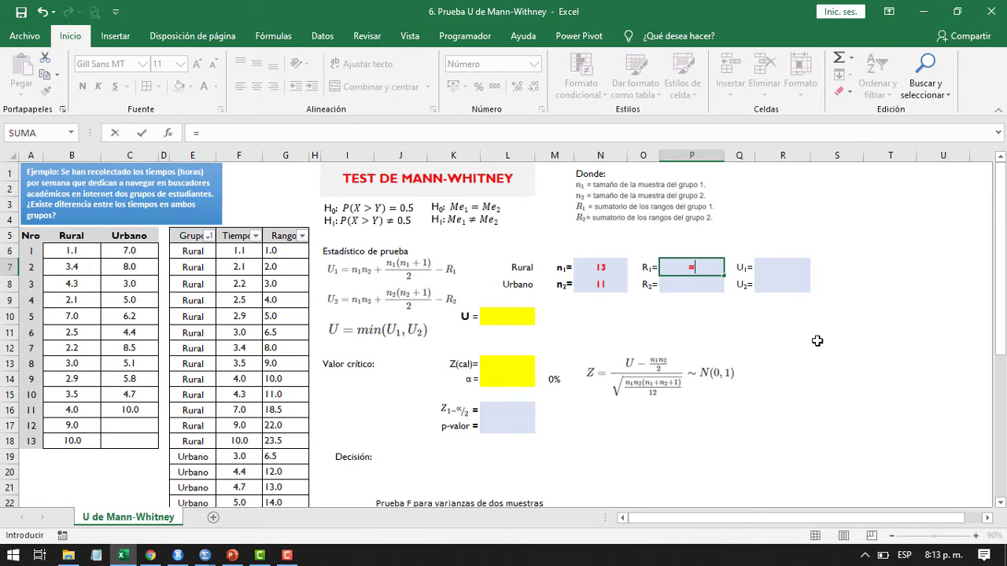
type("u")
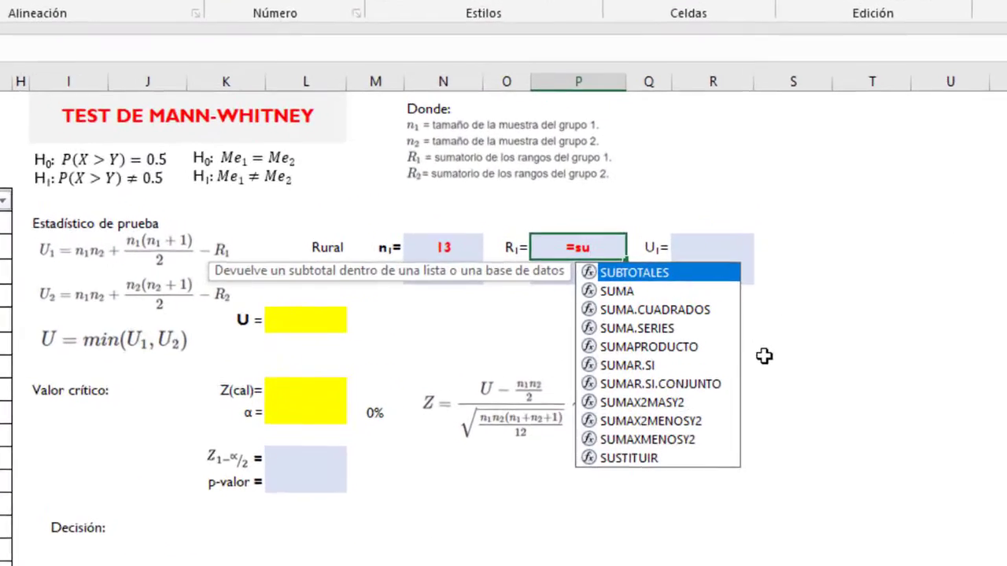
type("m")
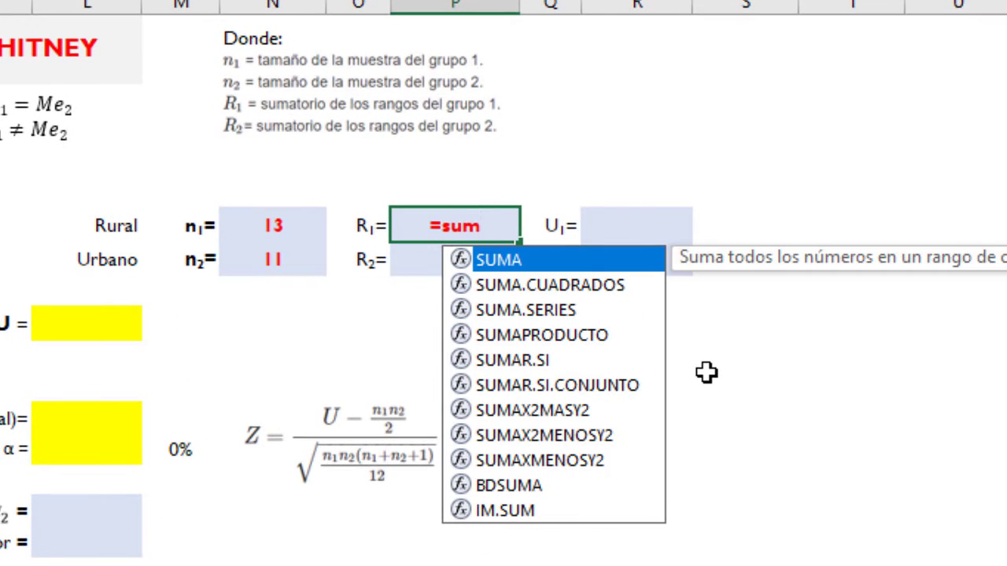
double_click(501, 359)
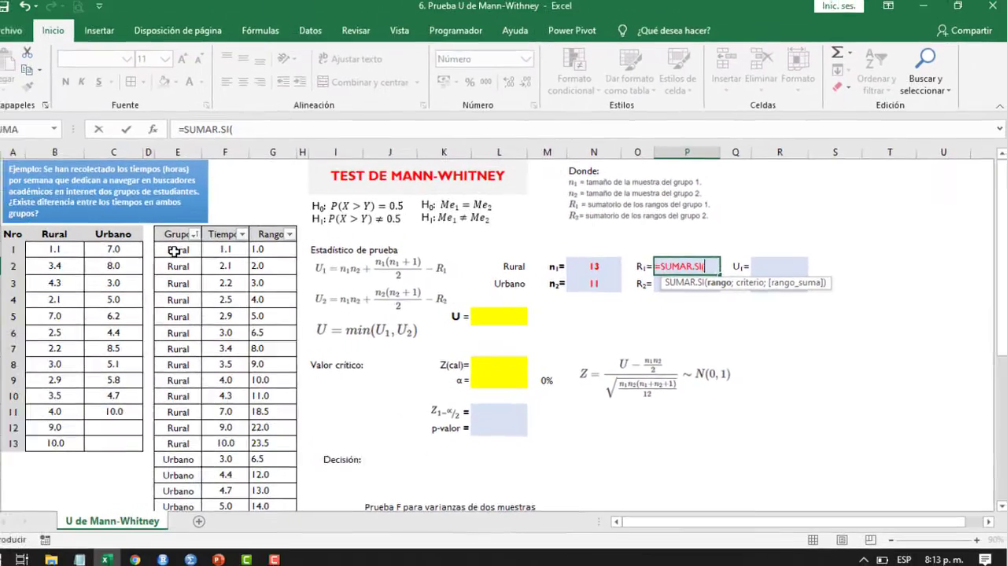
left_click_drag(192, 257, 200, 495)
scroll(228, 462, "down", 3)
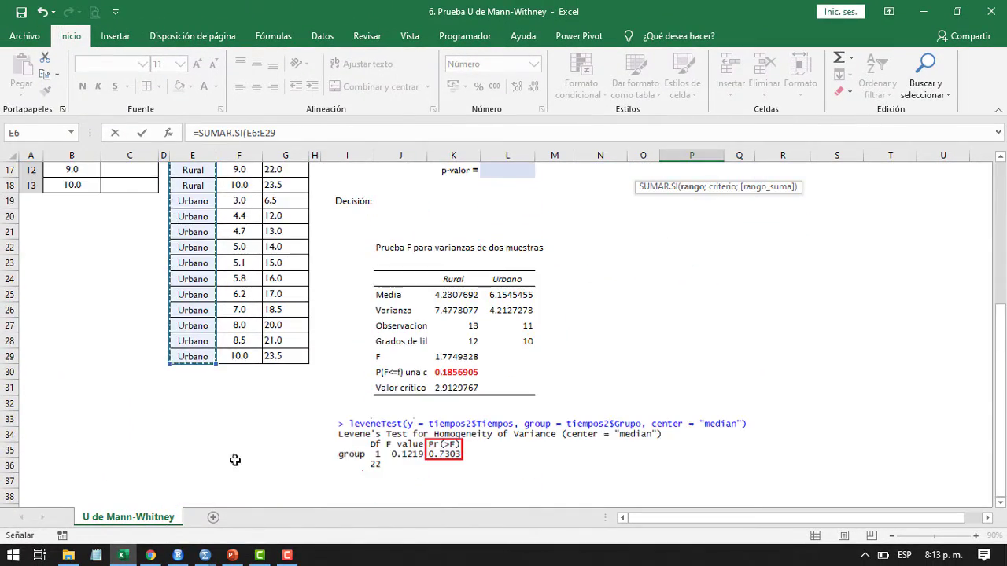
scroll(297, 412, "up", 4)
scroll(297, 412, "up", 2)
key("F4")
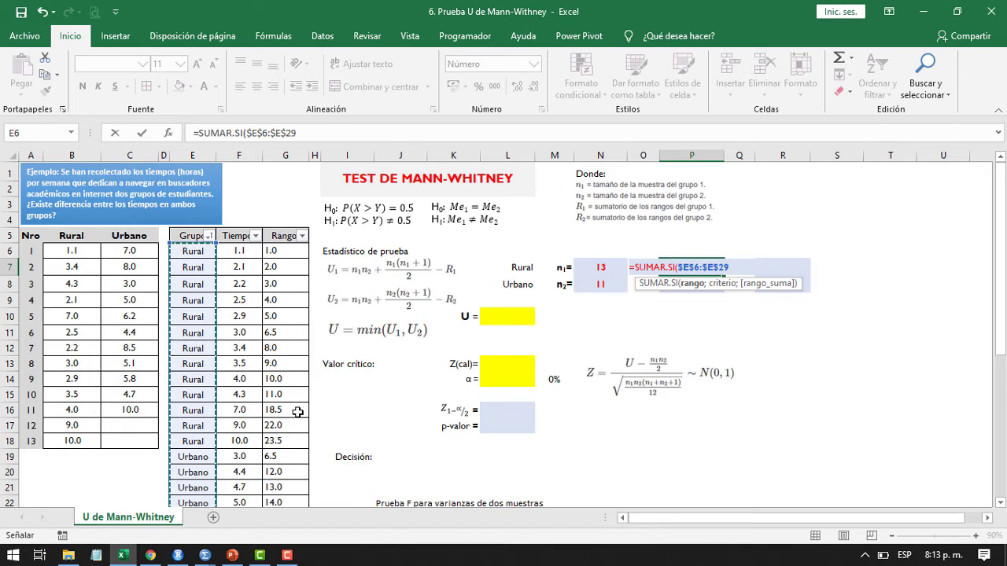
type(";")
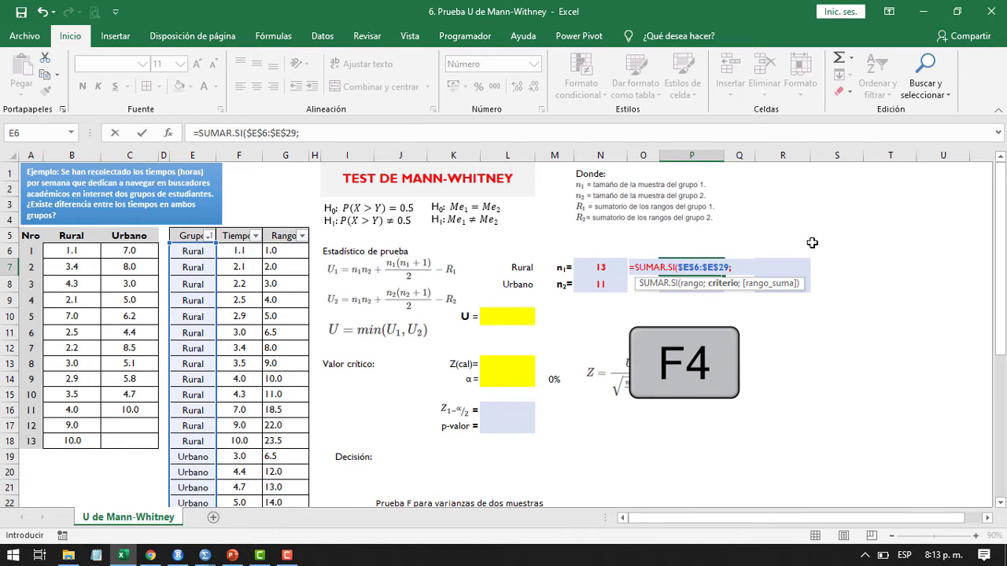
- Complete the SUMAR.SI formula in P7 with criterion L7 and the absolute Rango sum range $G$6:$G$29
left_click(523, 268)
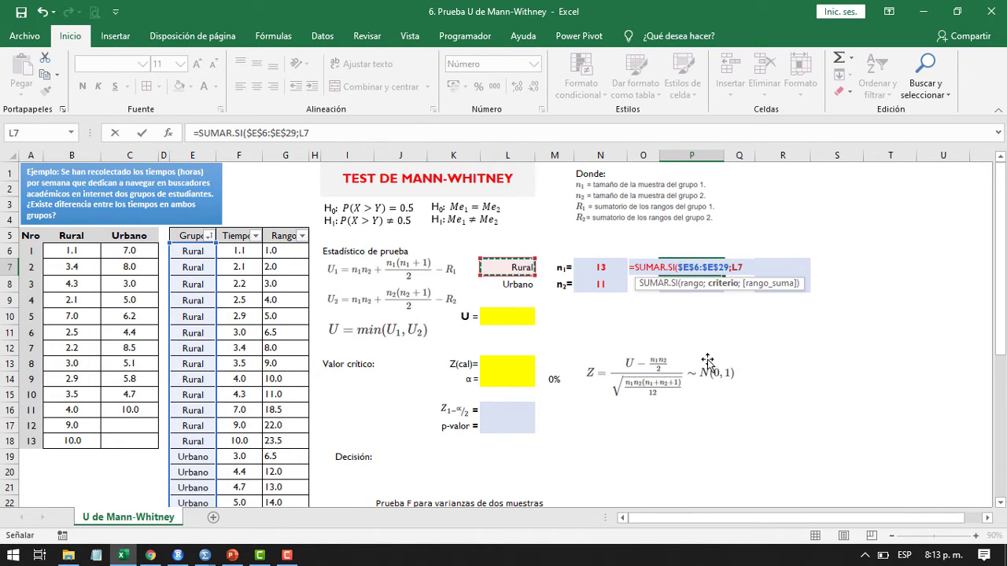
type(";")
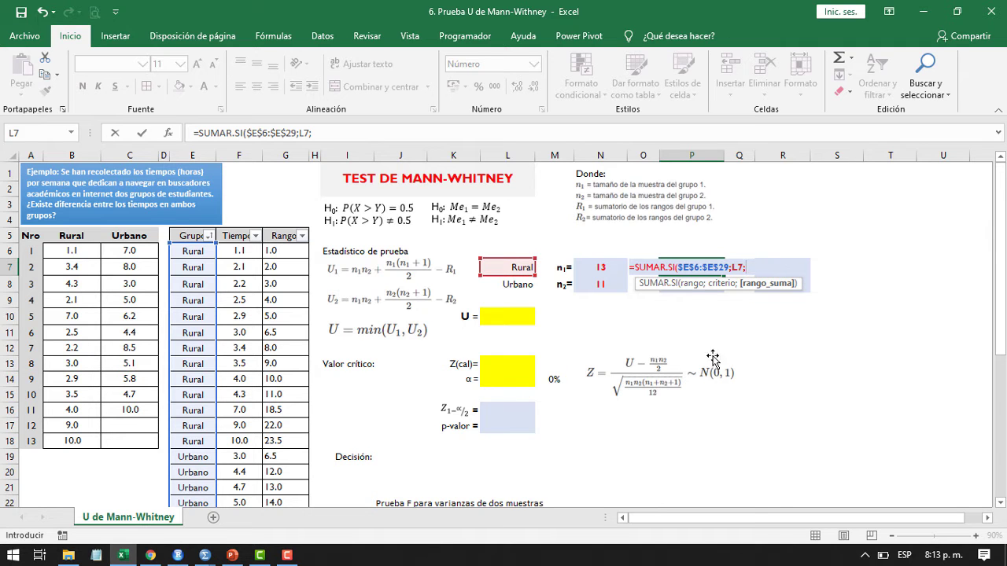
left_click_drag(273, 252, 291, 487)
scroll(295, 470, "up", 1)
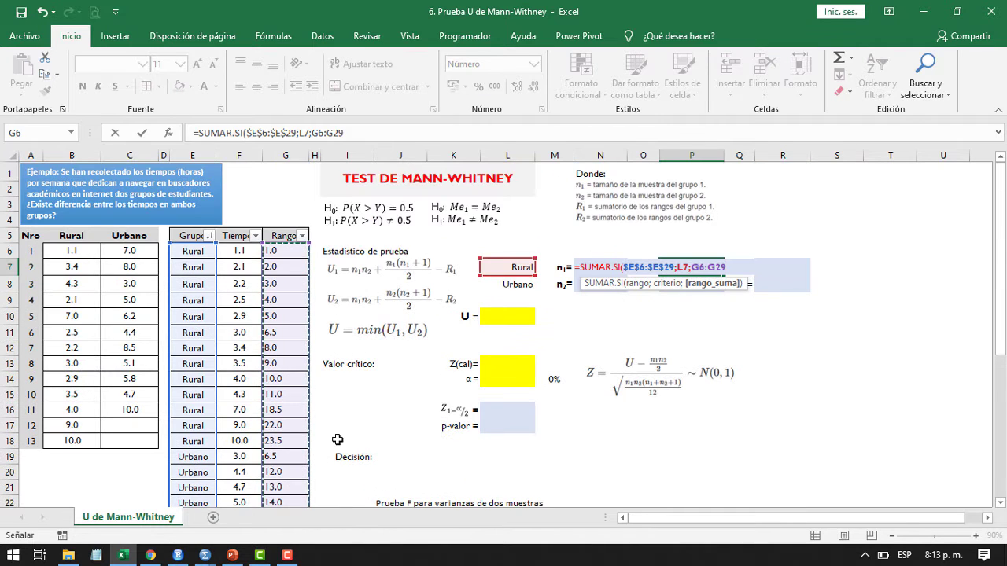
key("F4")
type(")")
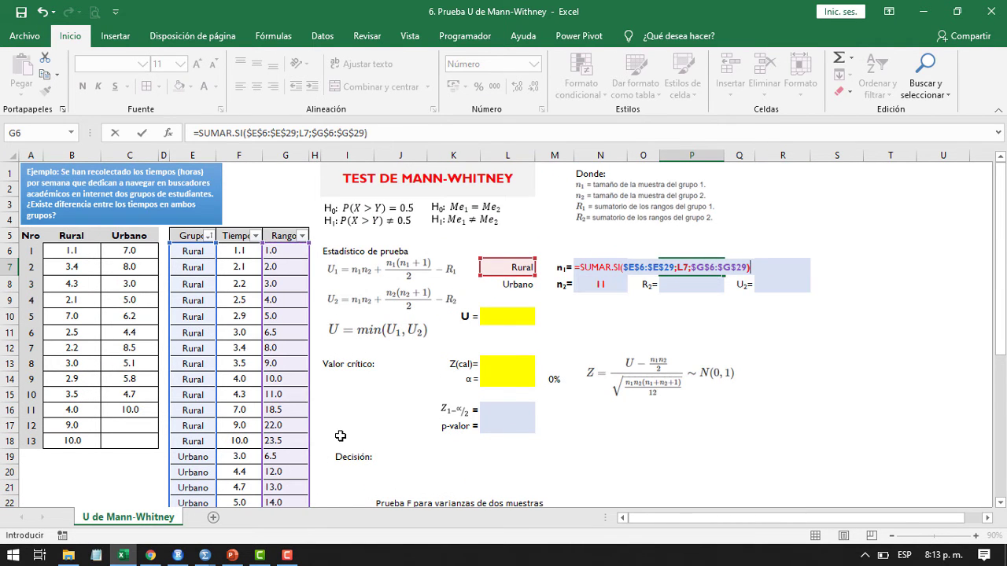
key("Return")
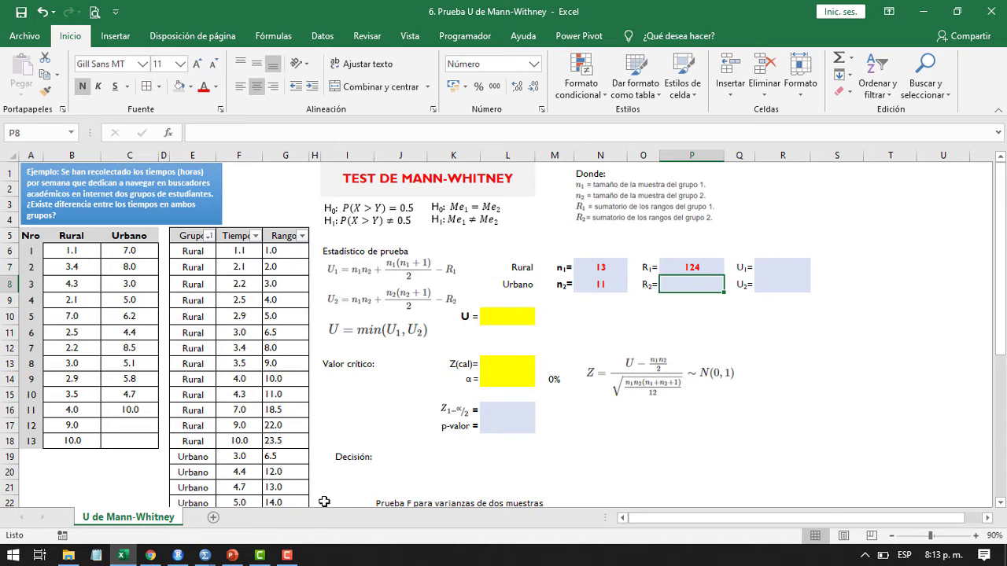
- Copy the rank-sum formula from P7 to P8 for Urbano and check the ranges and criterion it references
left_click(691, 268)
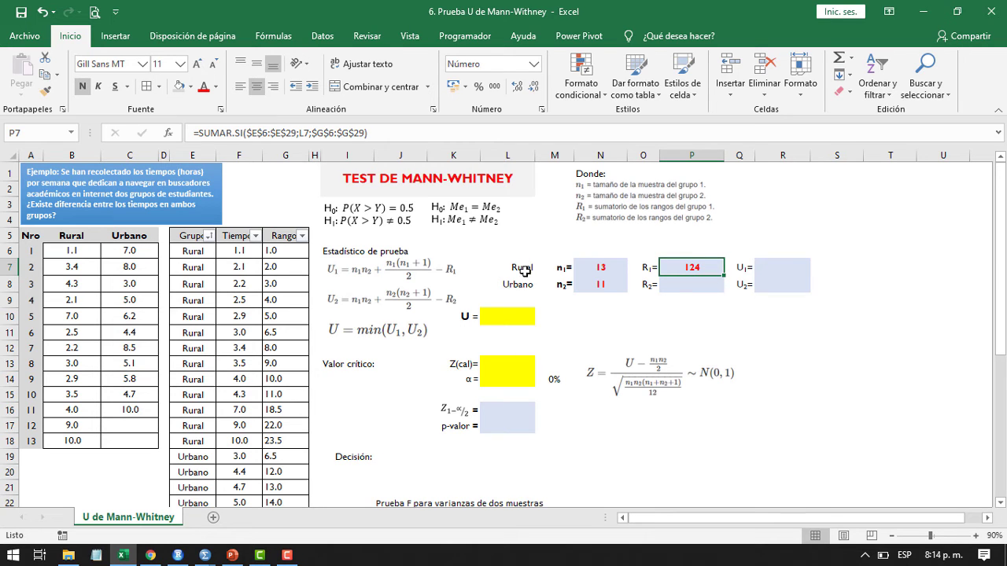
left_click_drag(723, 275, 722, 291)
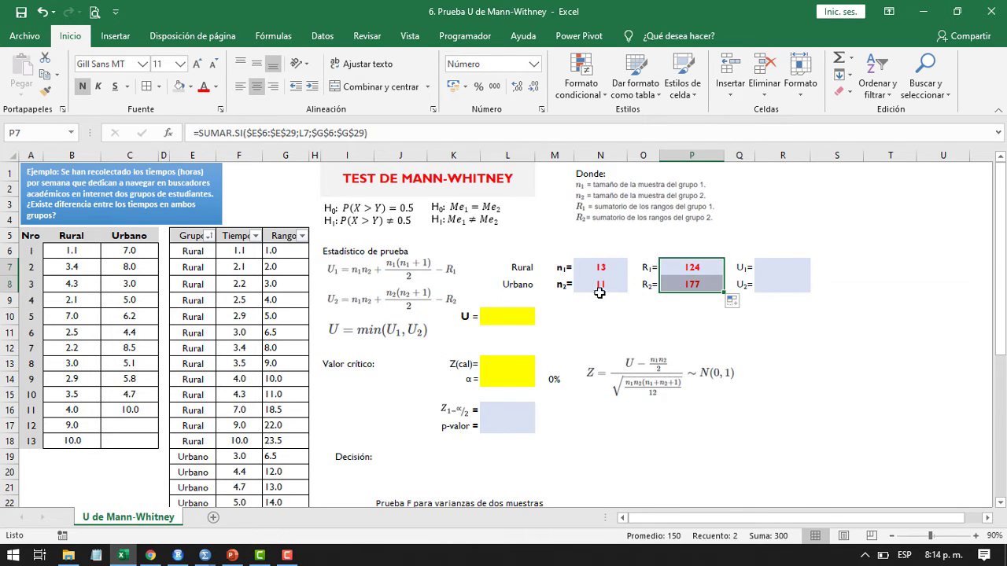
double_click(708, 283)
scroll(669, 283, "down", 3)
scroll(669, 283, "up", 3)
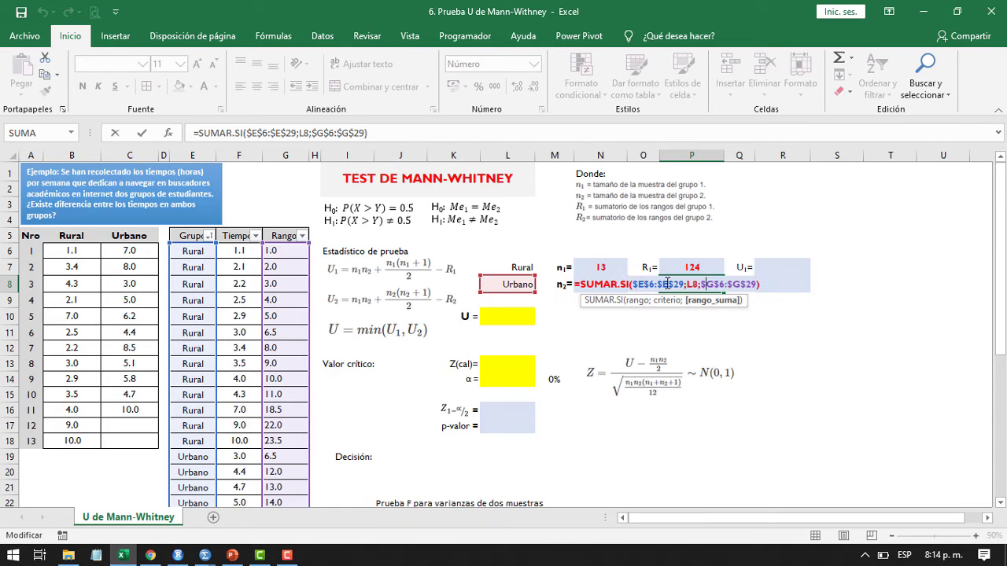
key("Return")
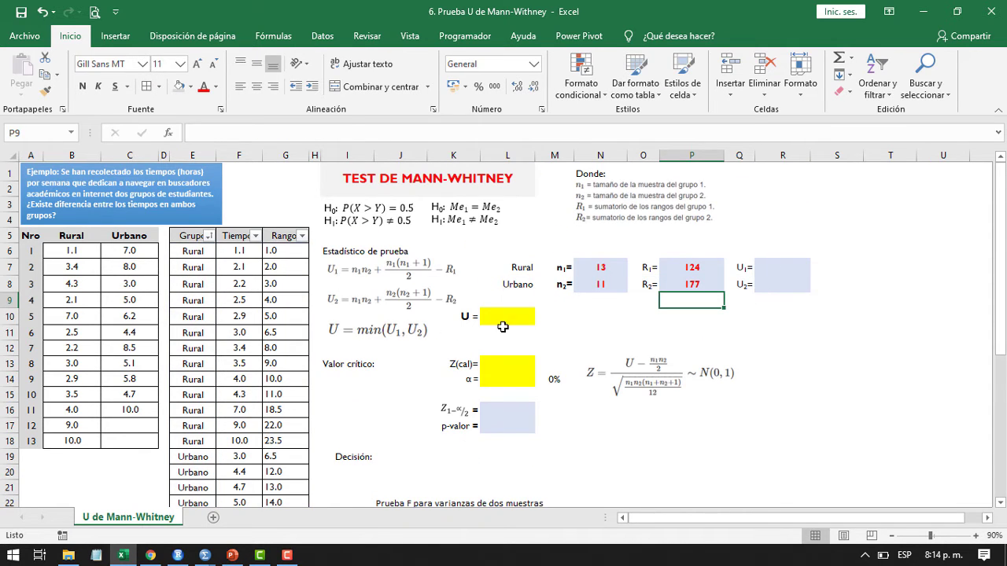
- Build the U1 formula in R7 from the sample sizes as =N7*N8+(N7*(N7+1)/2)
left_click(783, 269)
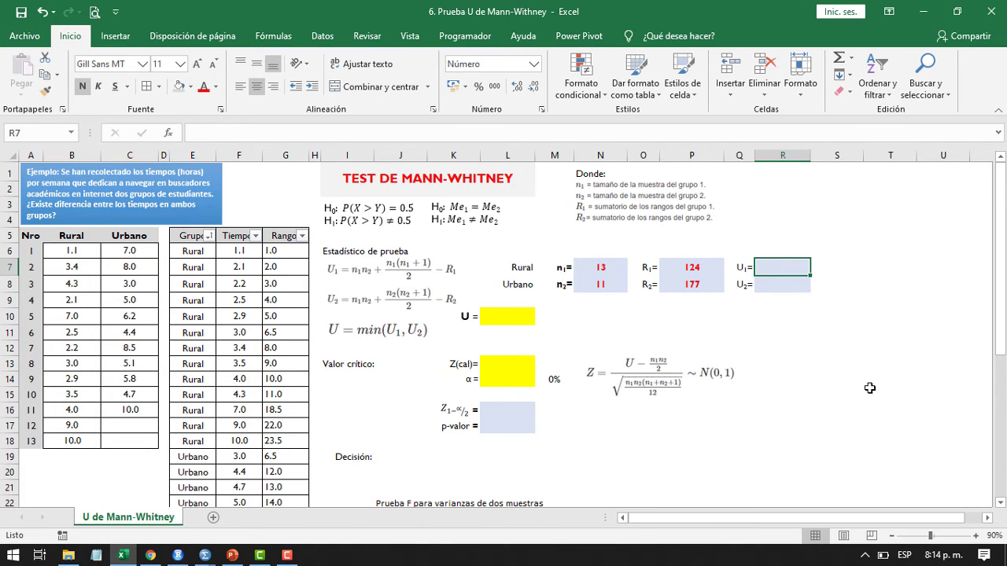
type("=")
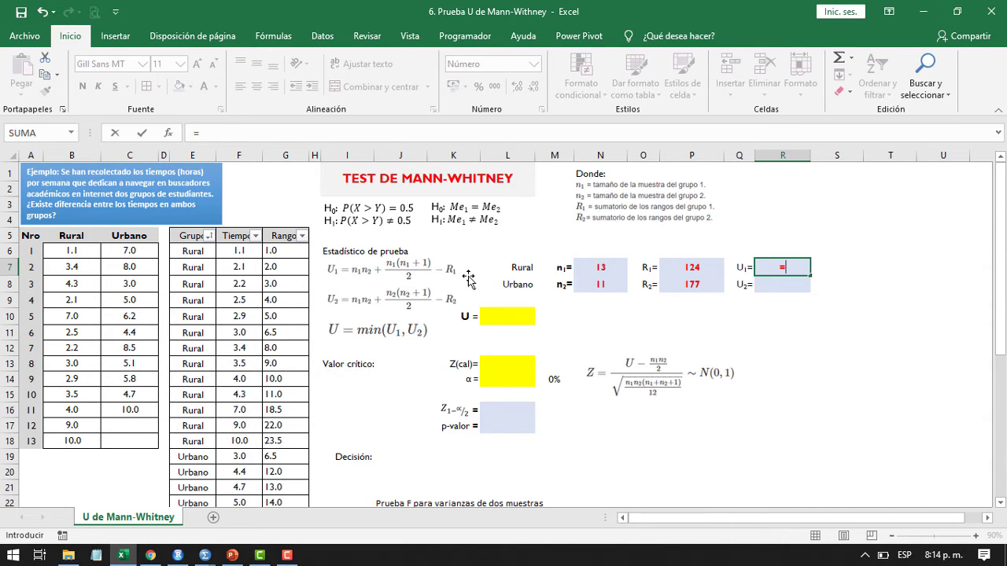
left_click(610, 266)
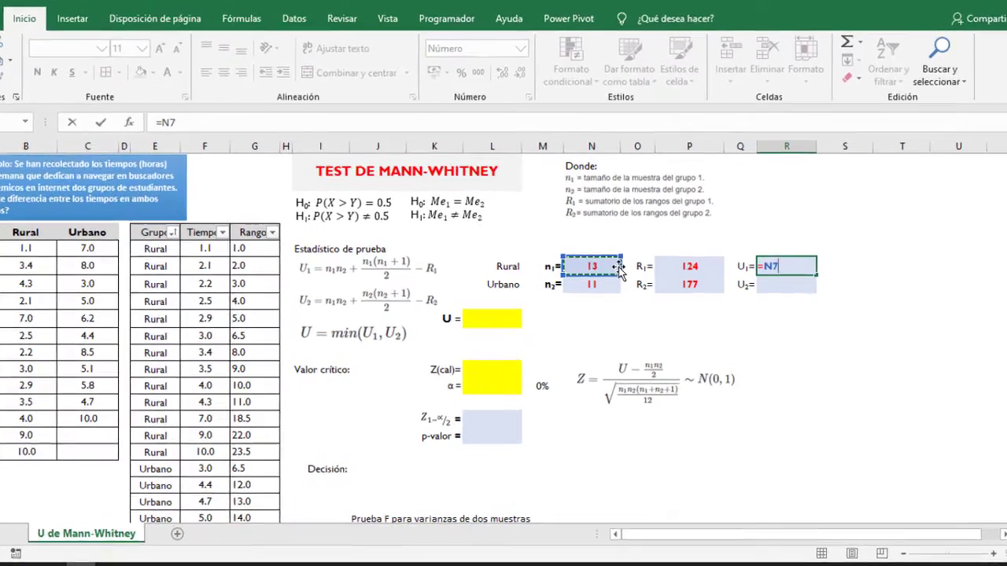
type("*")
left_click(527, 286)
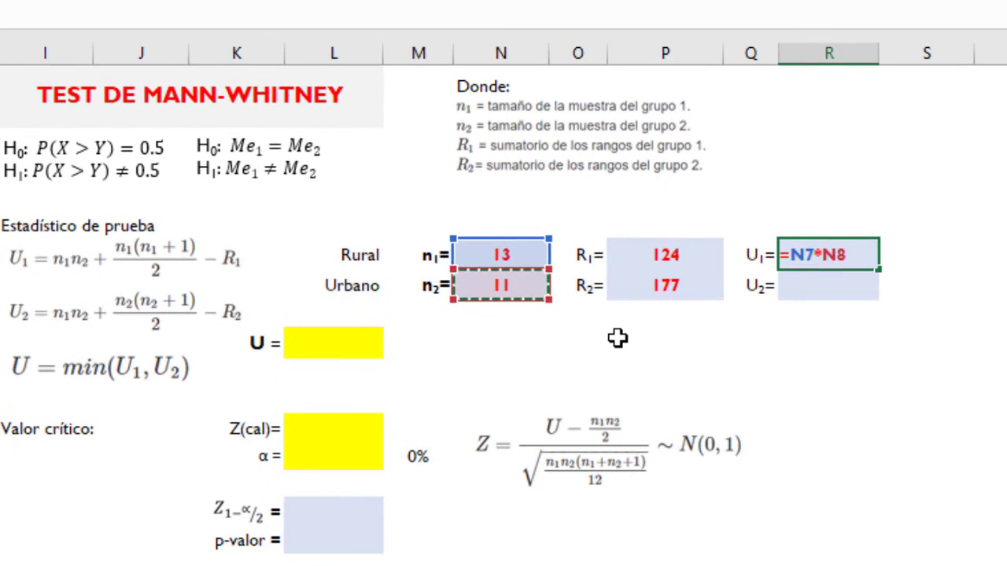
type("+")
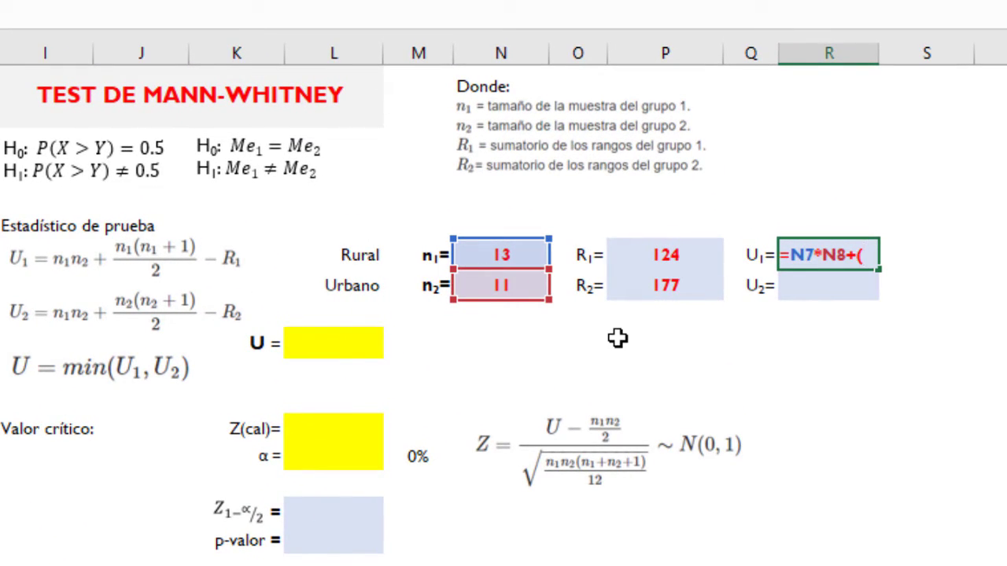
type("(")
left_click(502, 256)
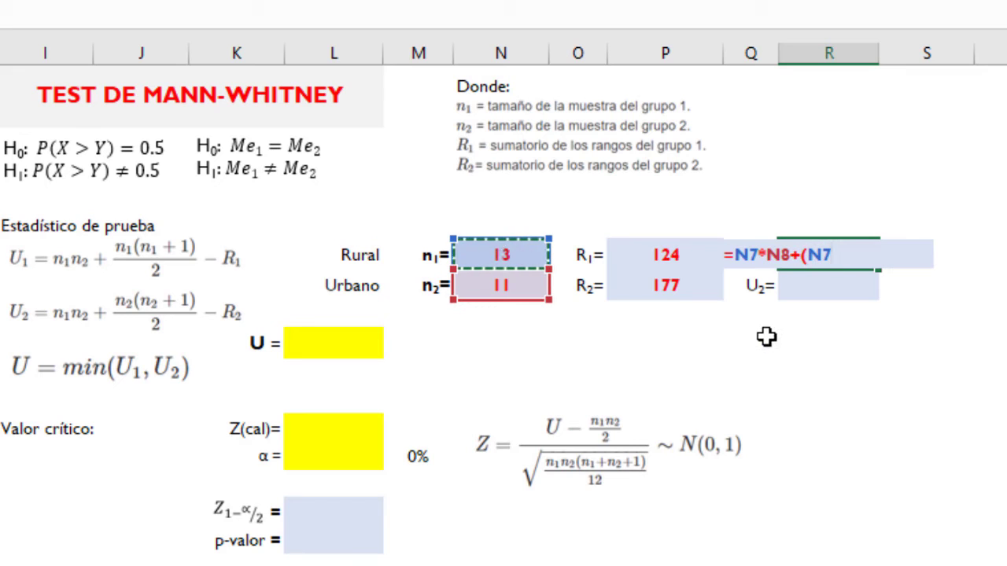
type("*")
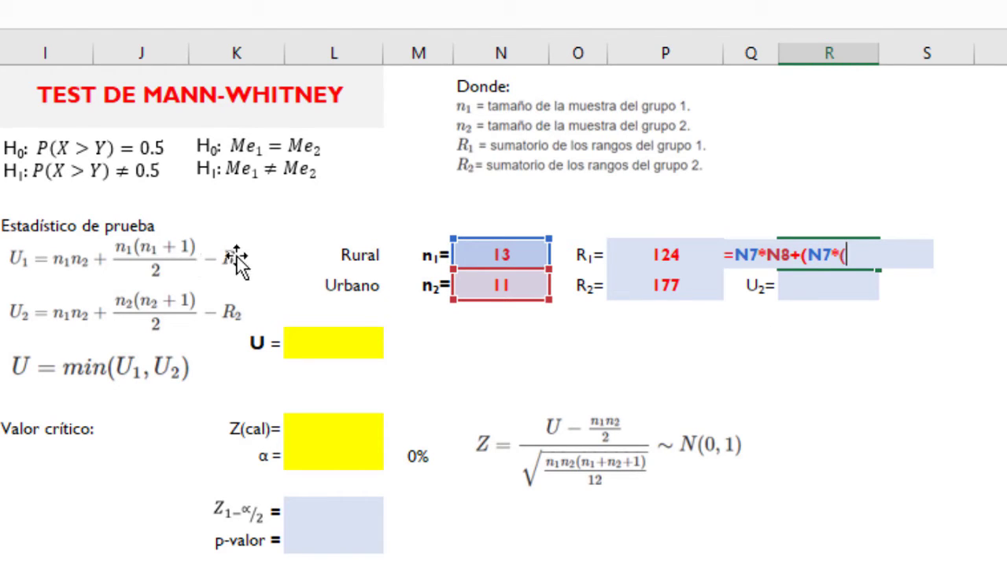
left_click(537, 260)
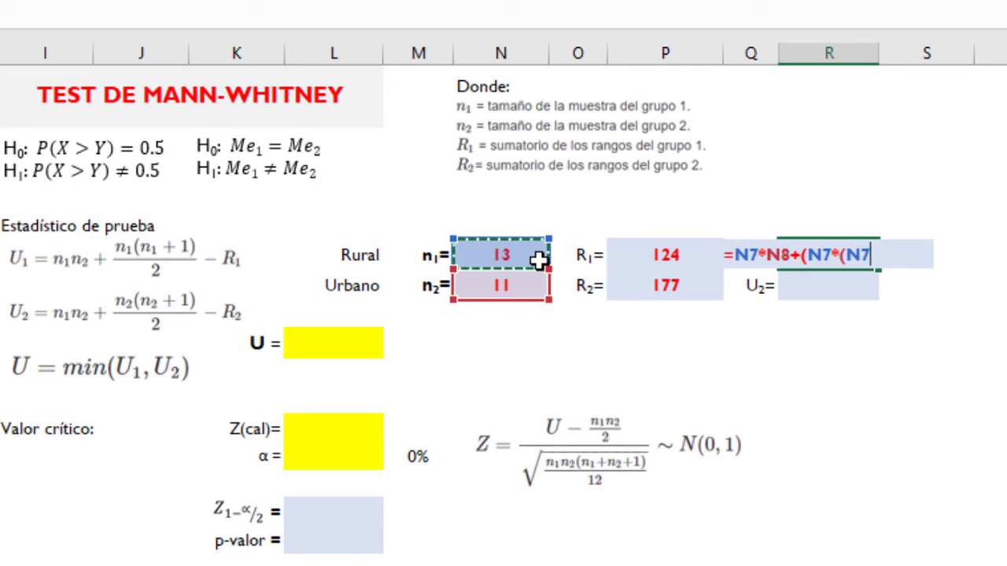
type("+")
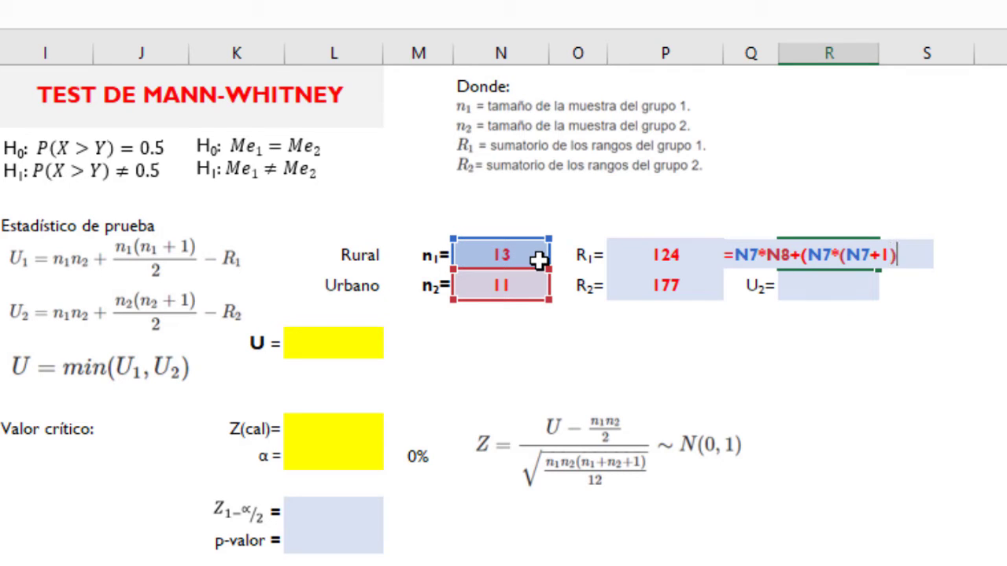
type("1)/2")
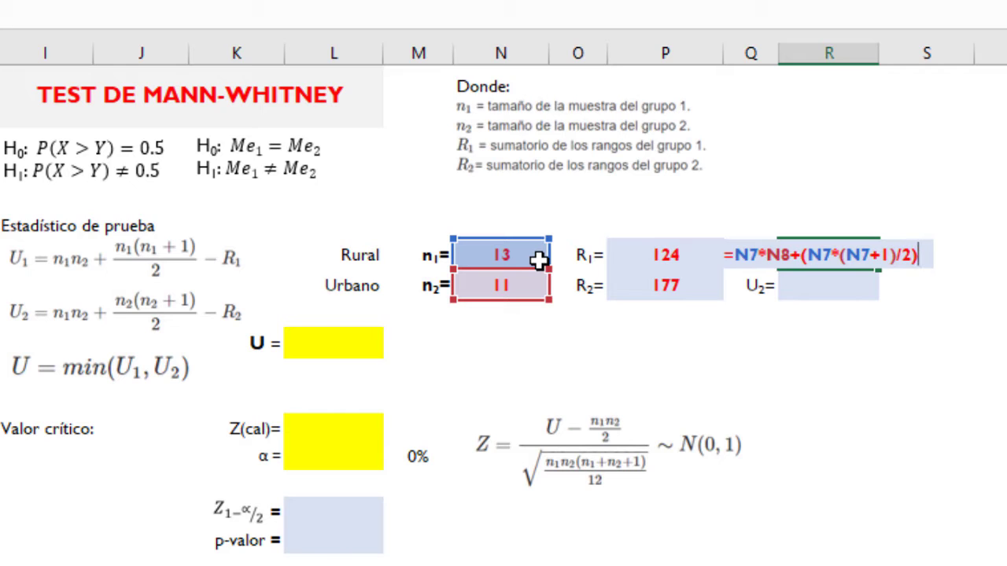